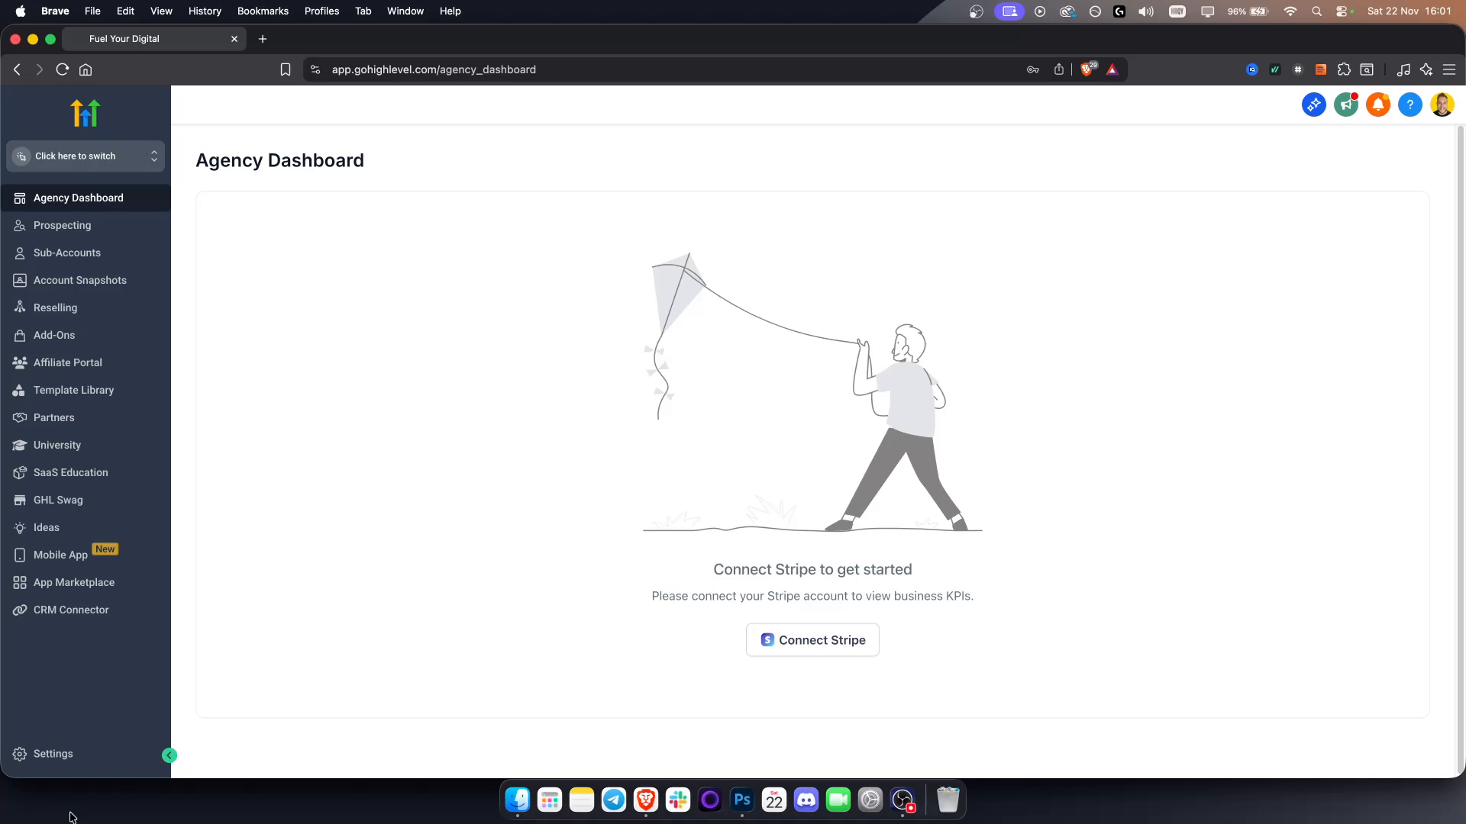
Open the Labs settings, search sub-account features for "adva", and review which sub-accounts have the Advanced Builder activated
left_click(60, 757)
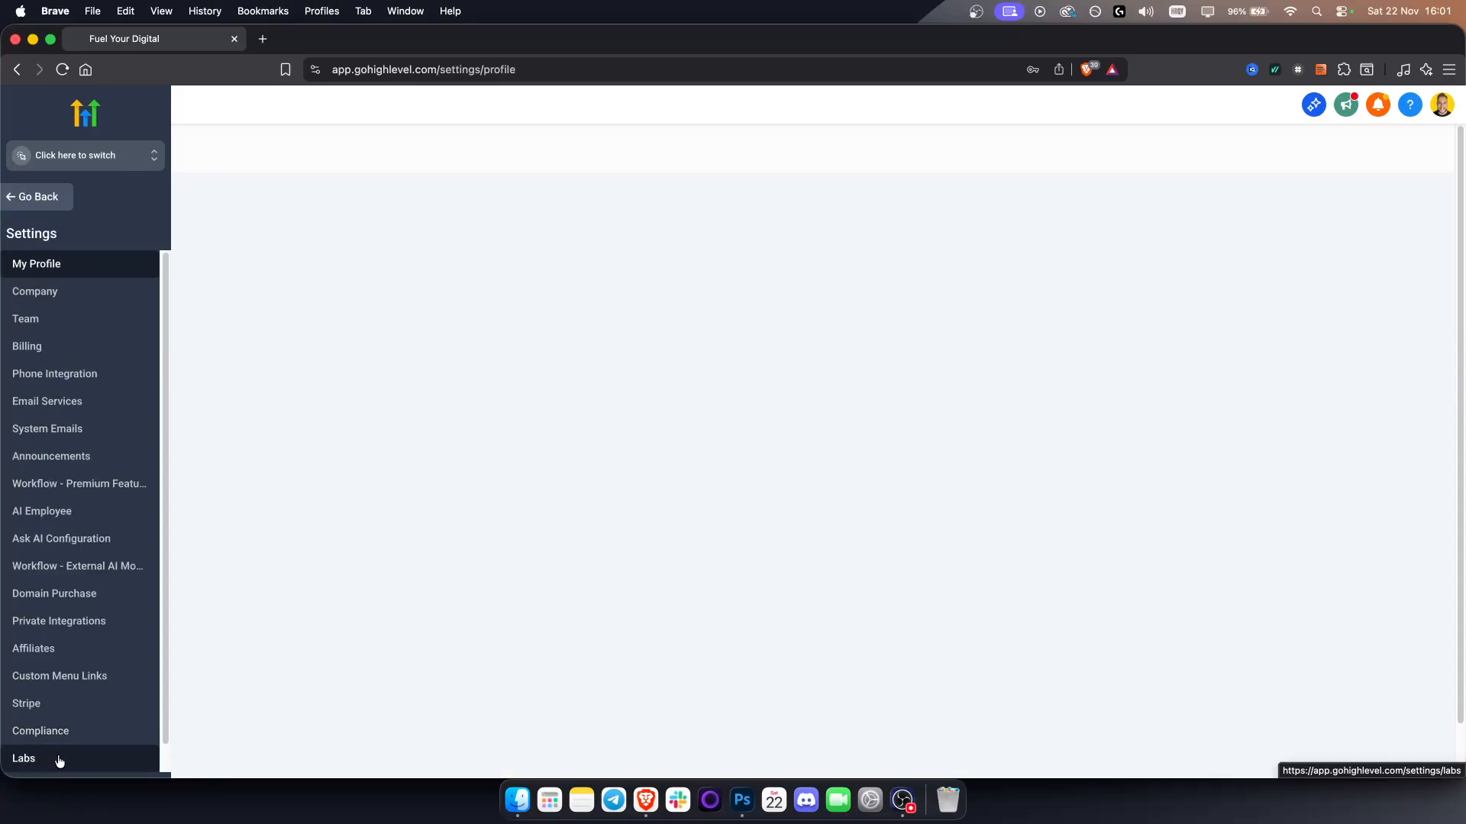
left_click(59, 759)
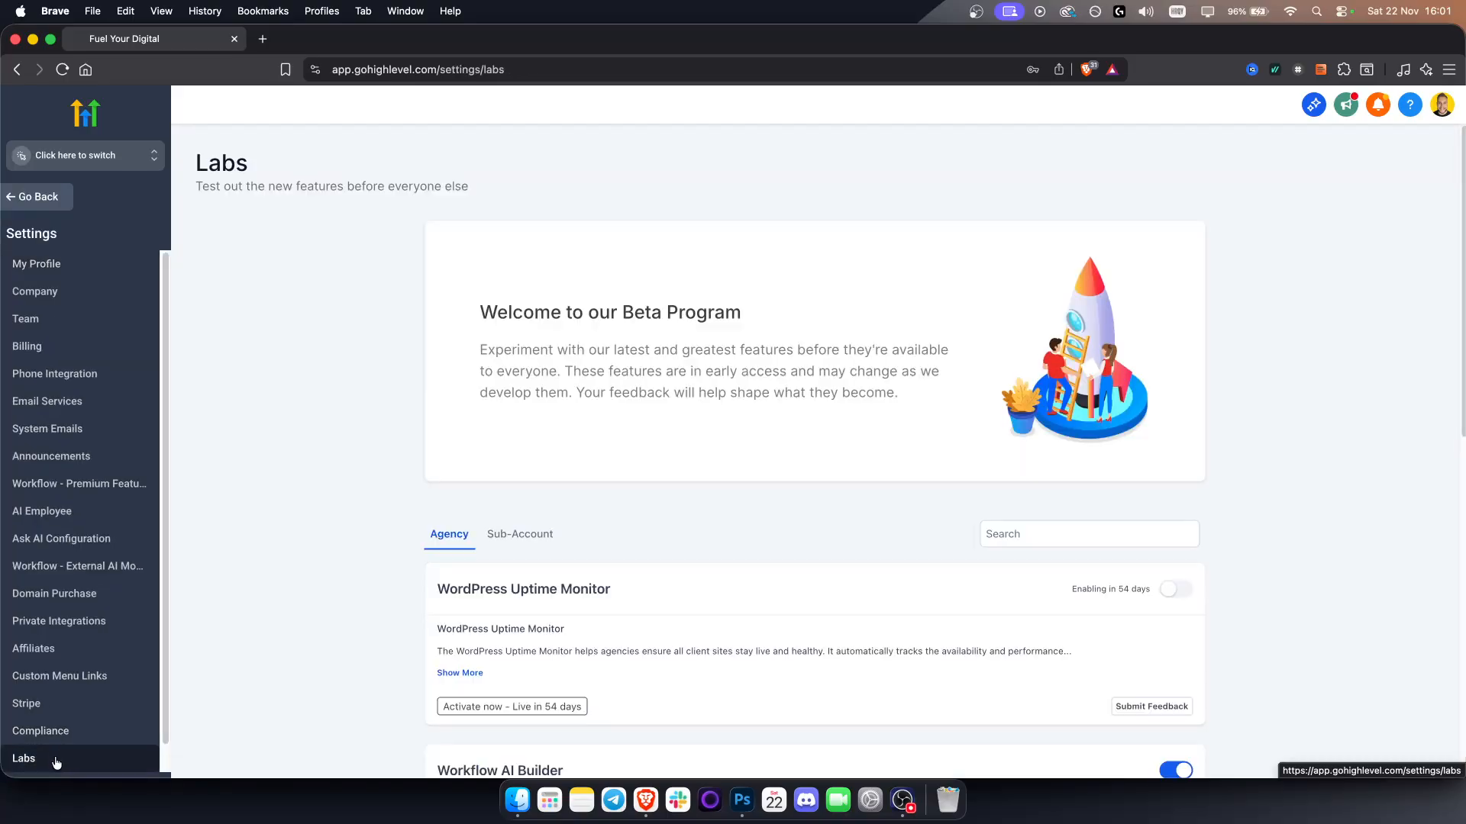
left_click(504, 535)
left_click(1069, 535)
type("adva")
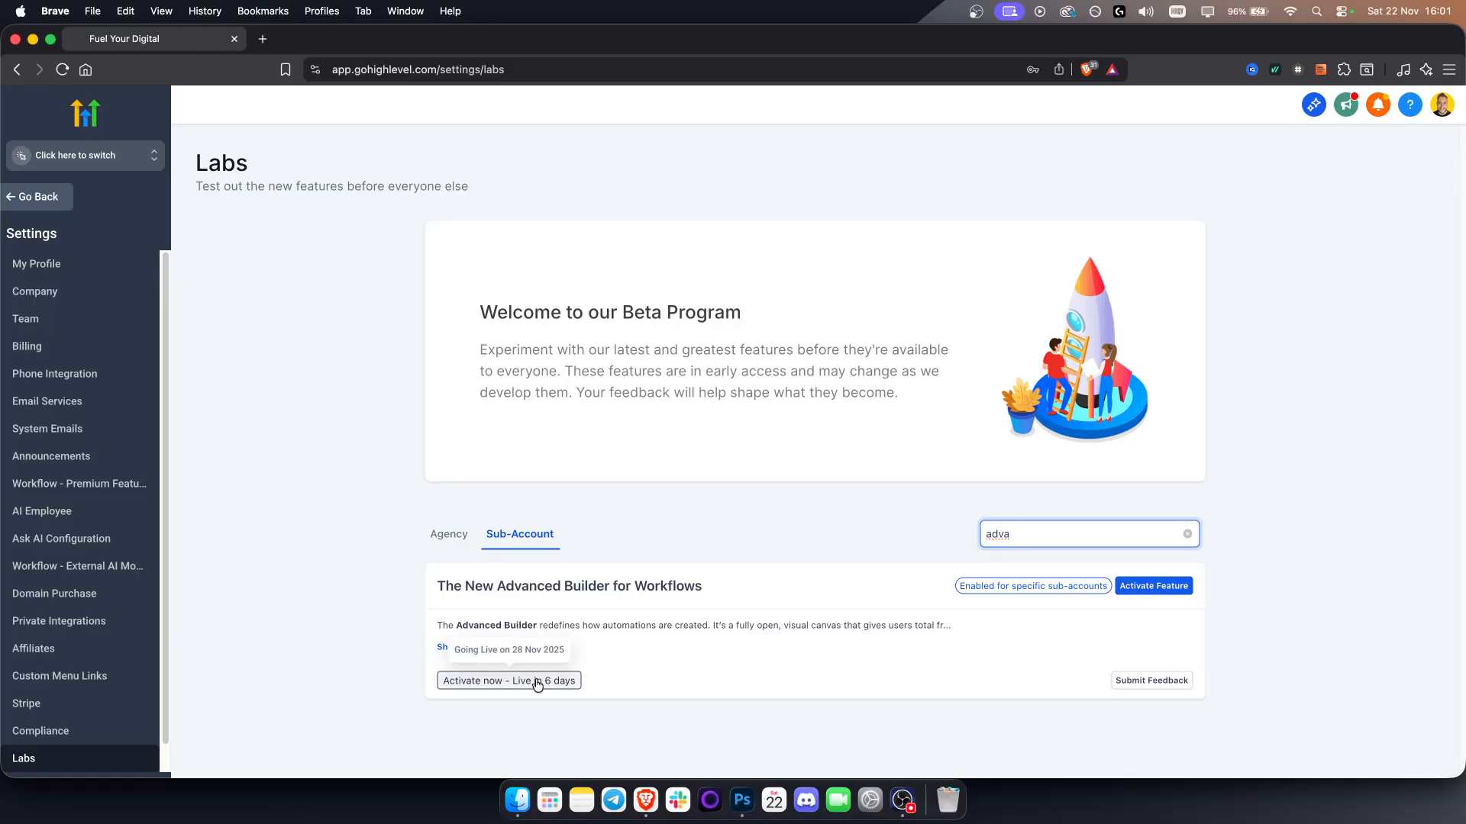
left_click(1152, 588)
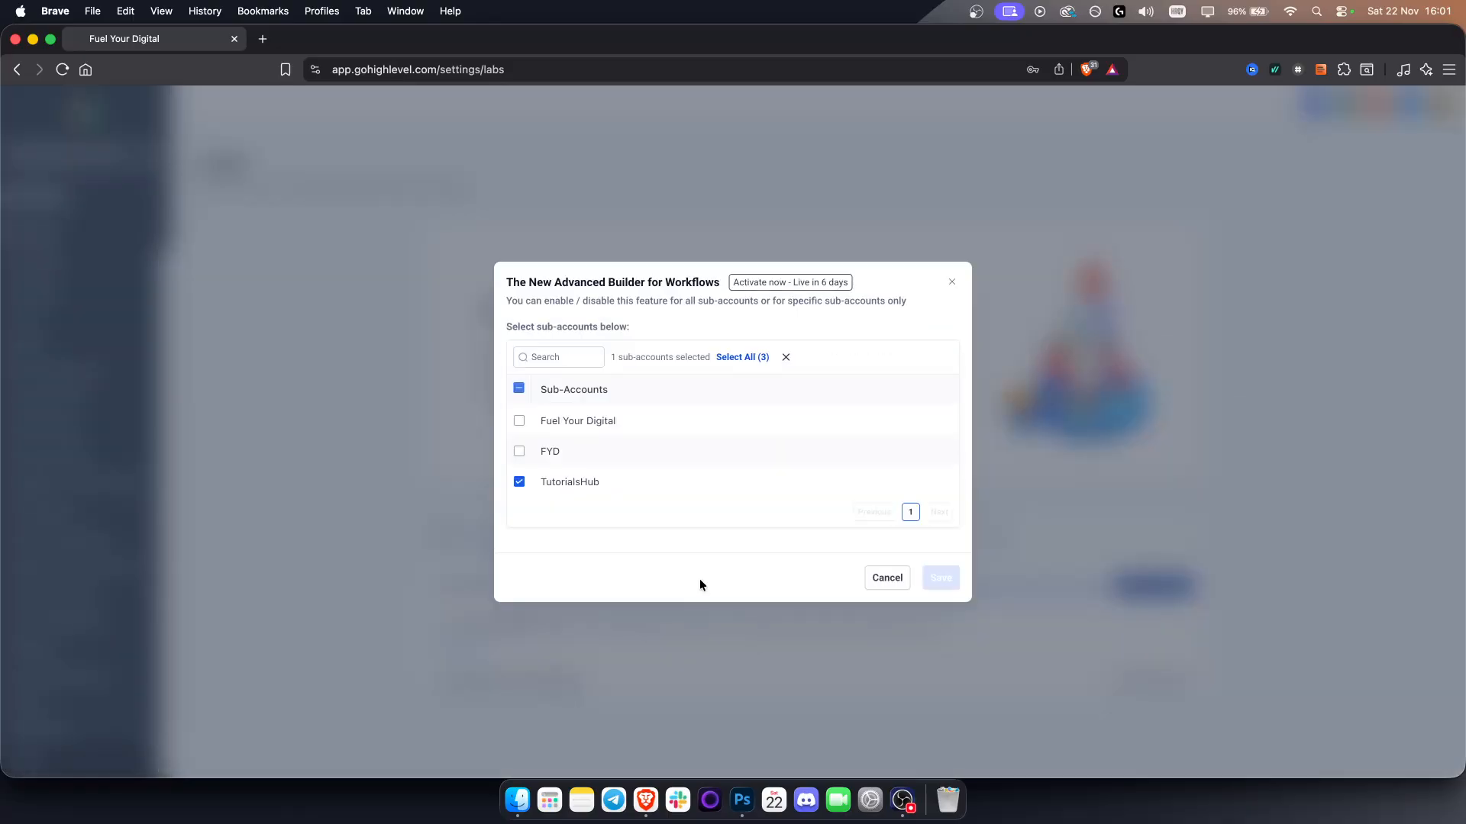
left_click(952, 283)
Switch to the TutorialsHub sub-account and open its Automation workflows
left_click(130, 158)
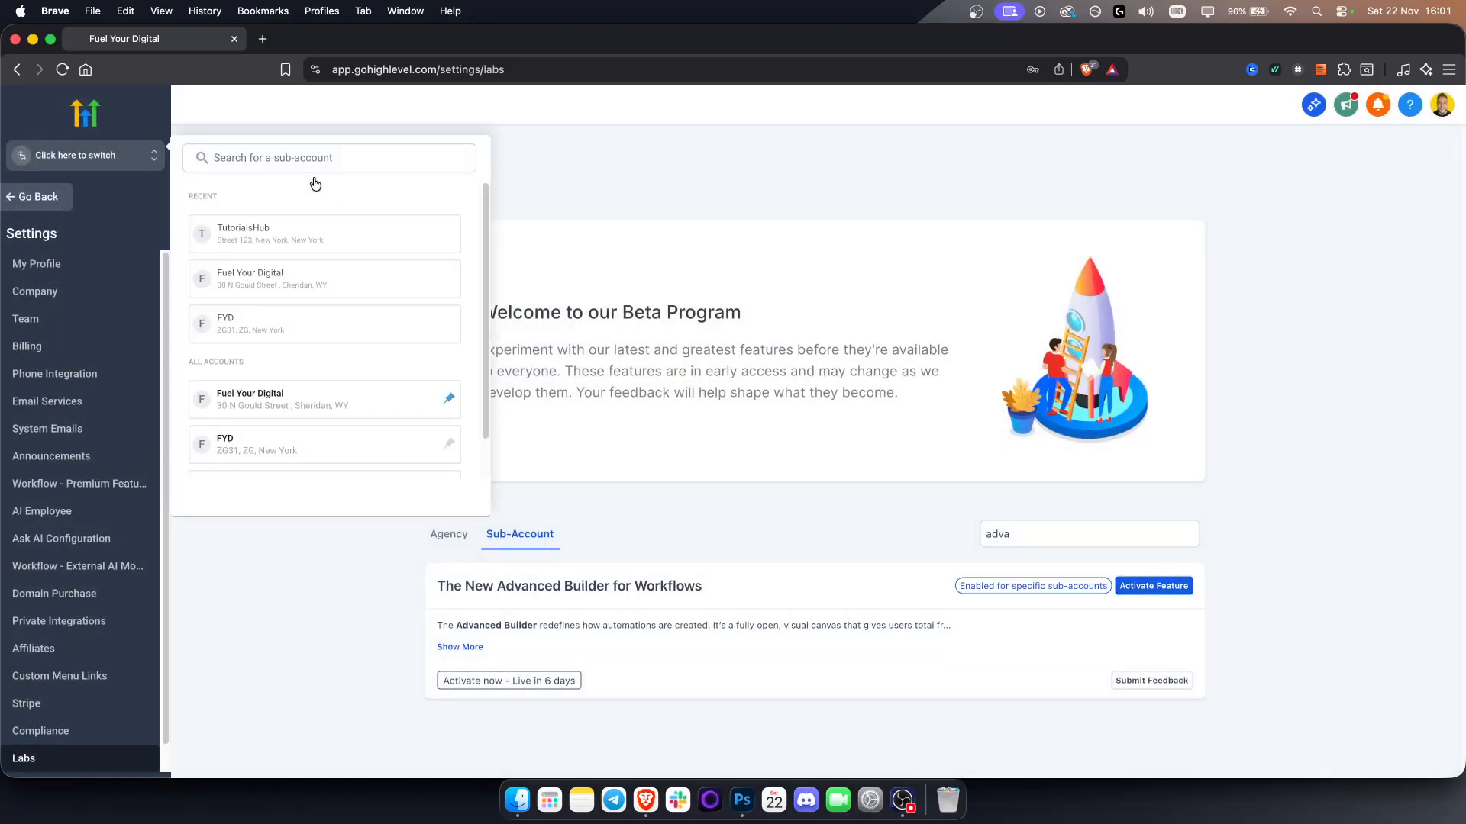
left_click(267, 245)
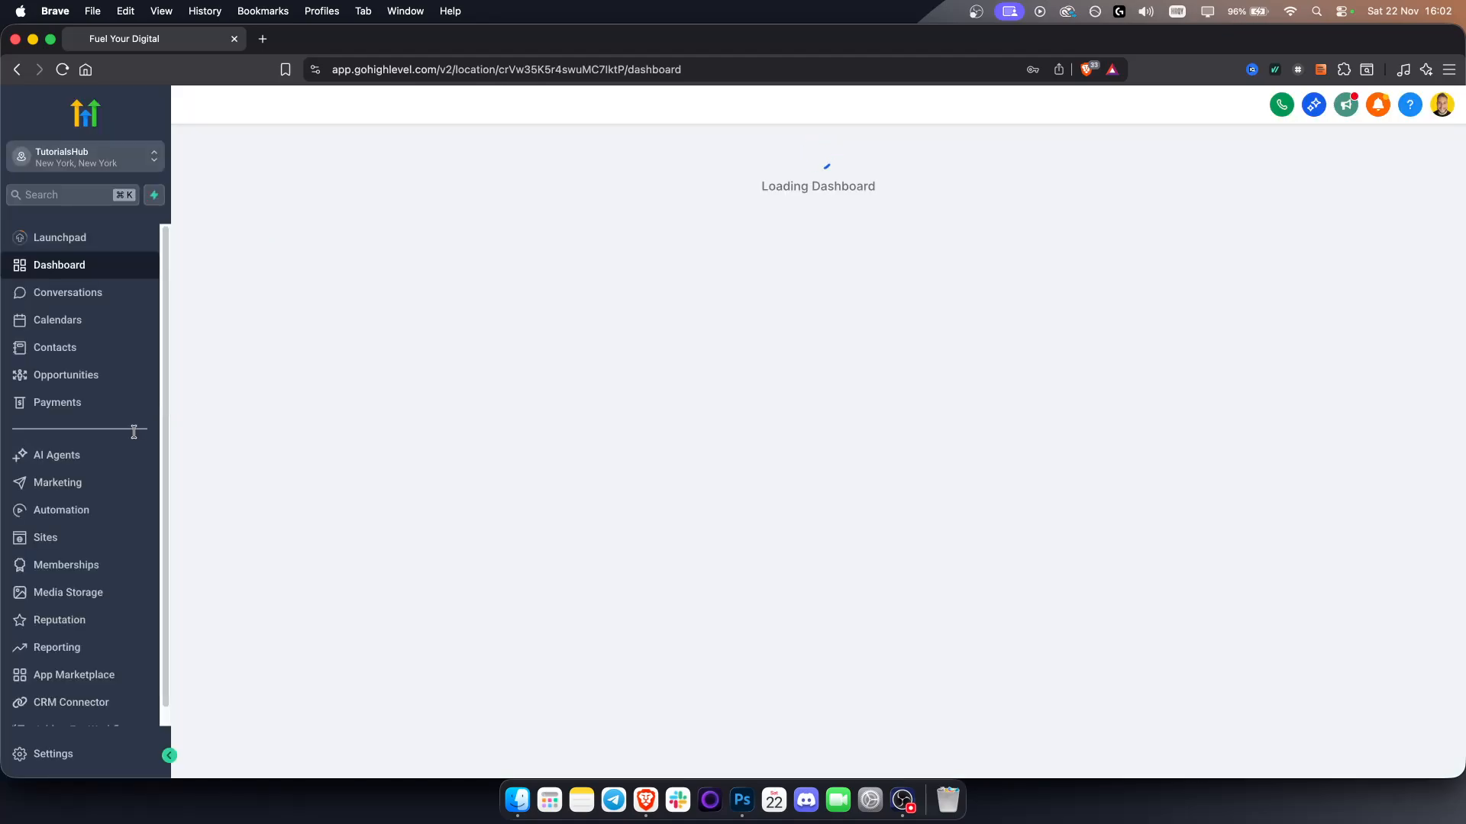
left_click(88, 511)
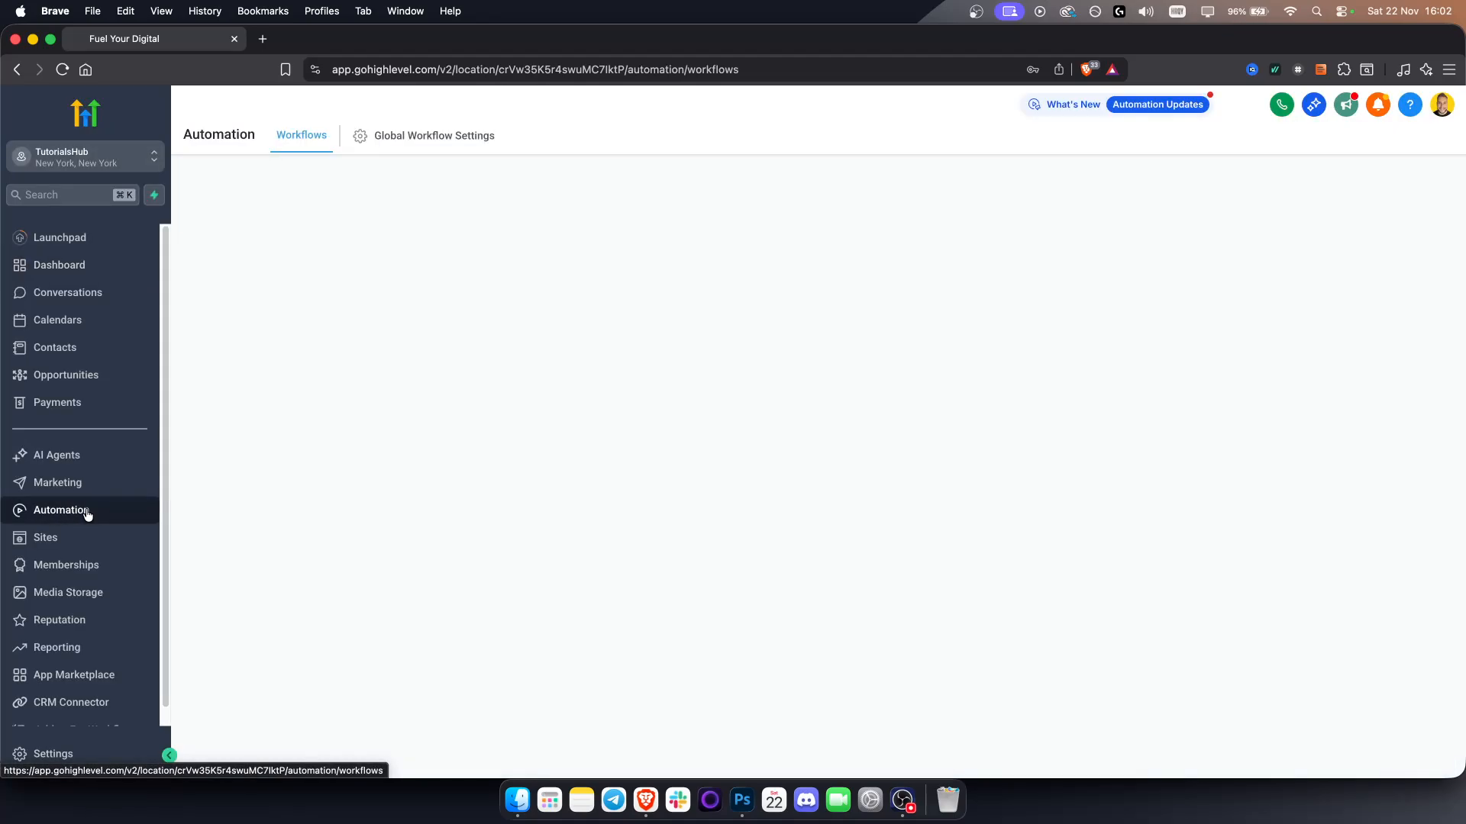
Create a new workflow and switch its editor to the Advanced Builder
left_click(1349, 197)
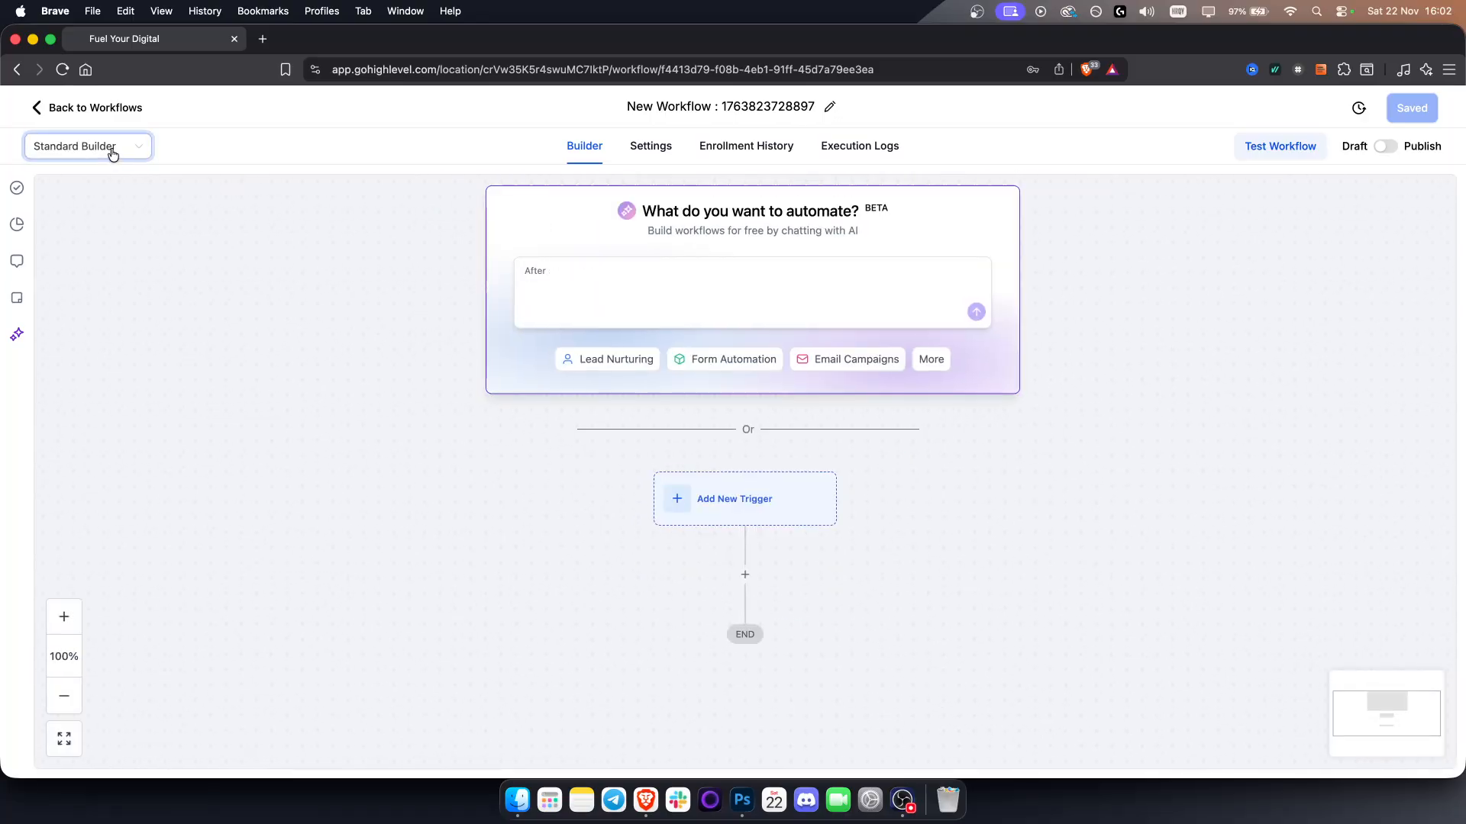
left_click(113, 151)
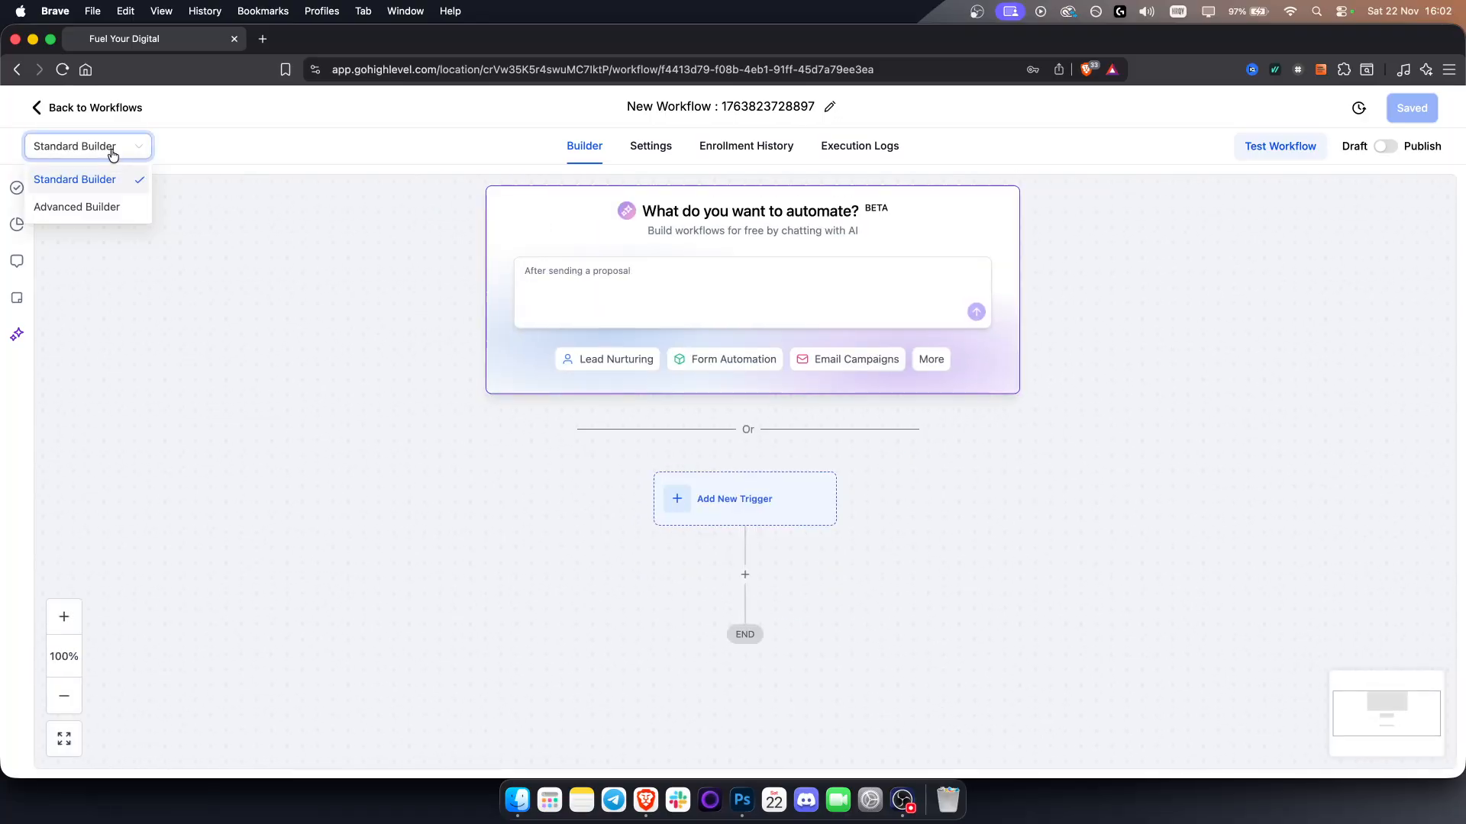
left_click(76, 209)
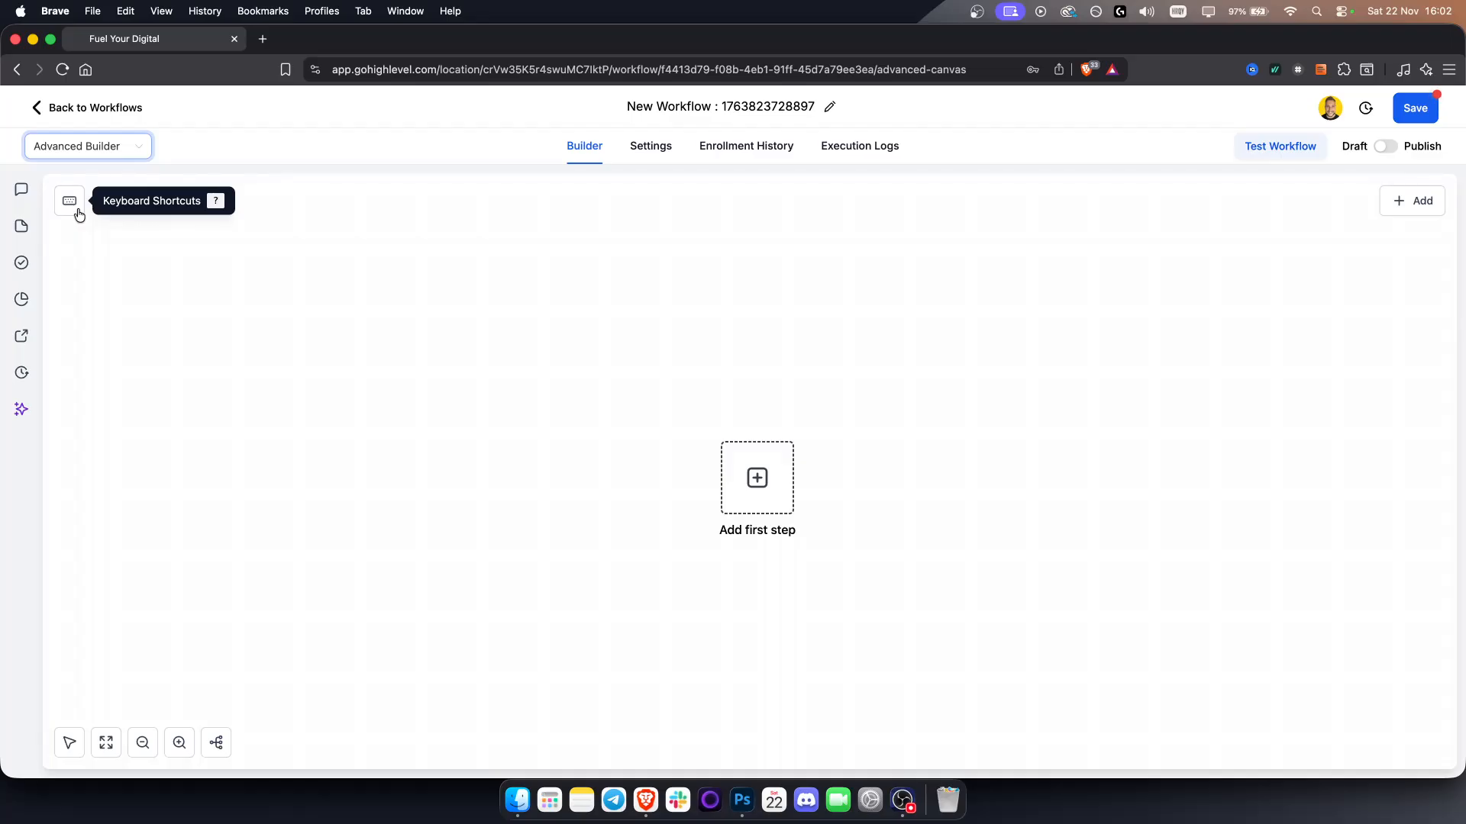
Add a Customer Replied trigger filtered by Replied to Workflow set to DeepSeek Integration 1
mouse_move(786, 508)
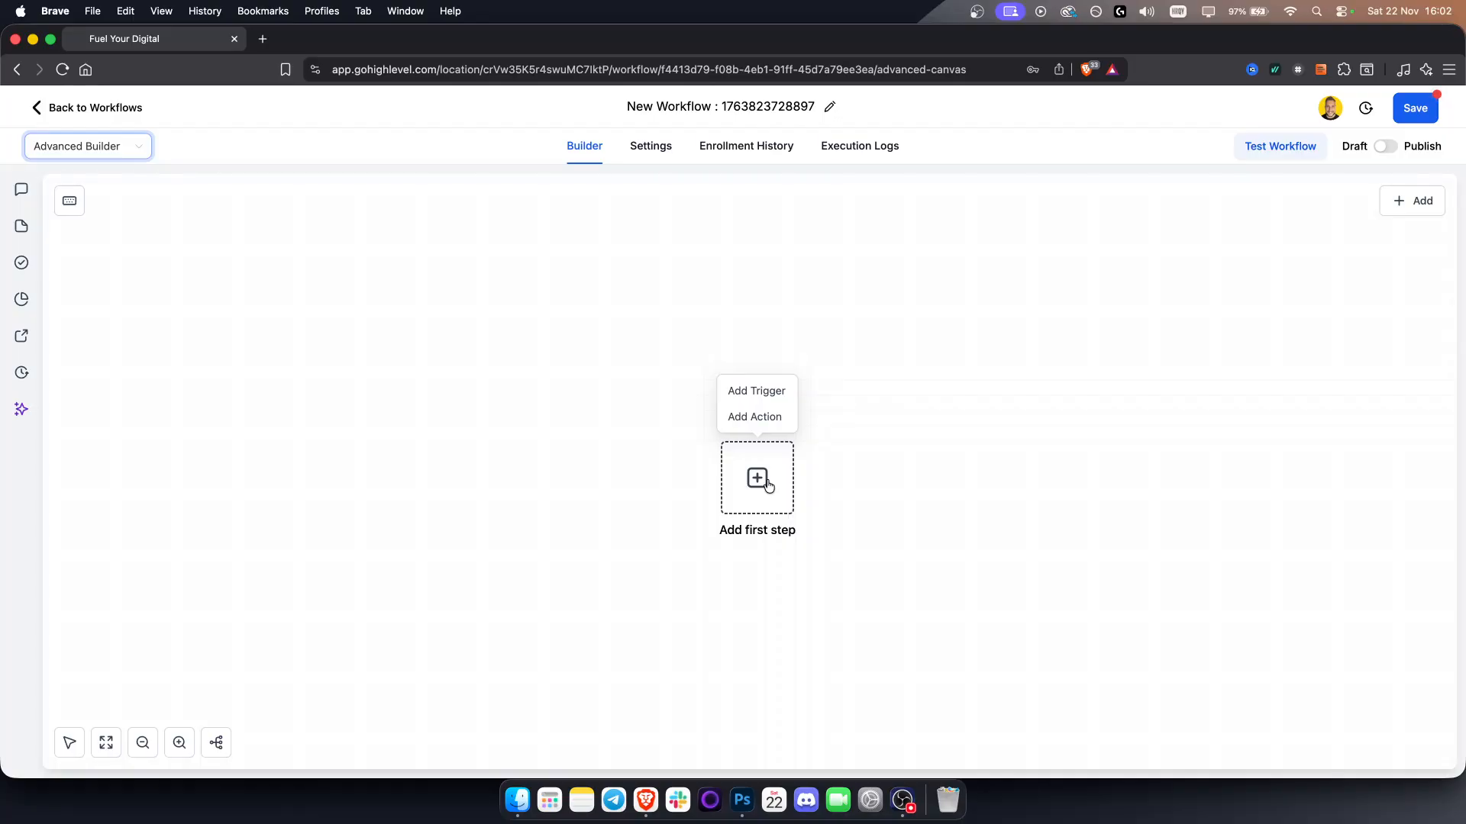
left_click(744, 393)
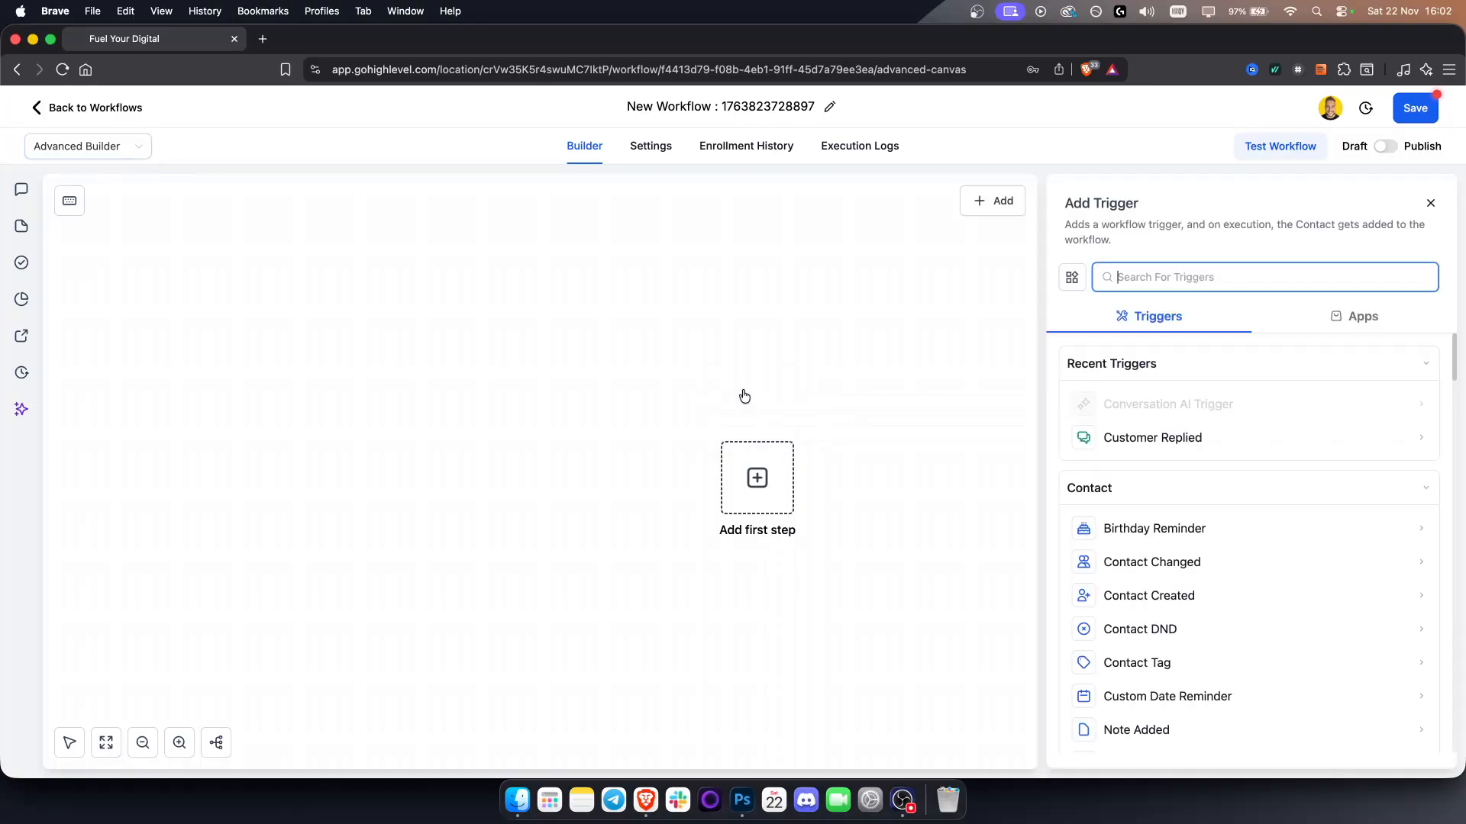
left_click(1161, 436)
left_click(839, 421)
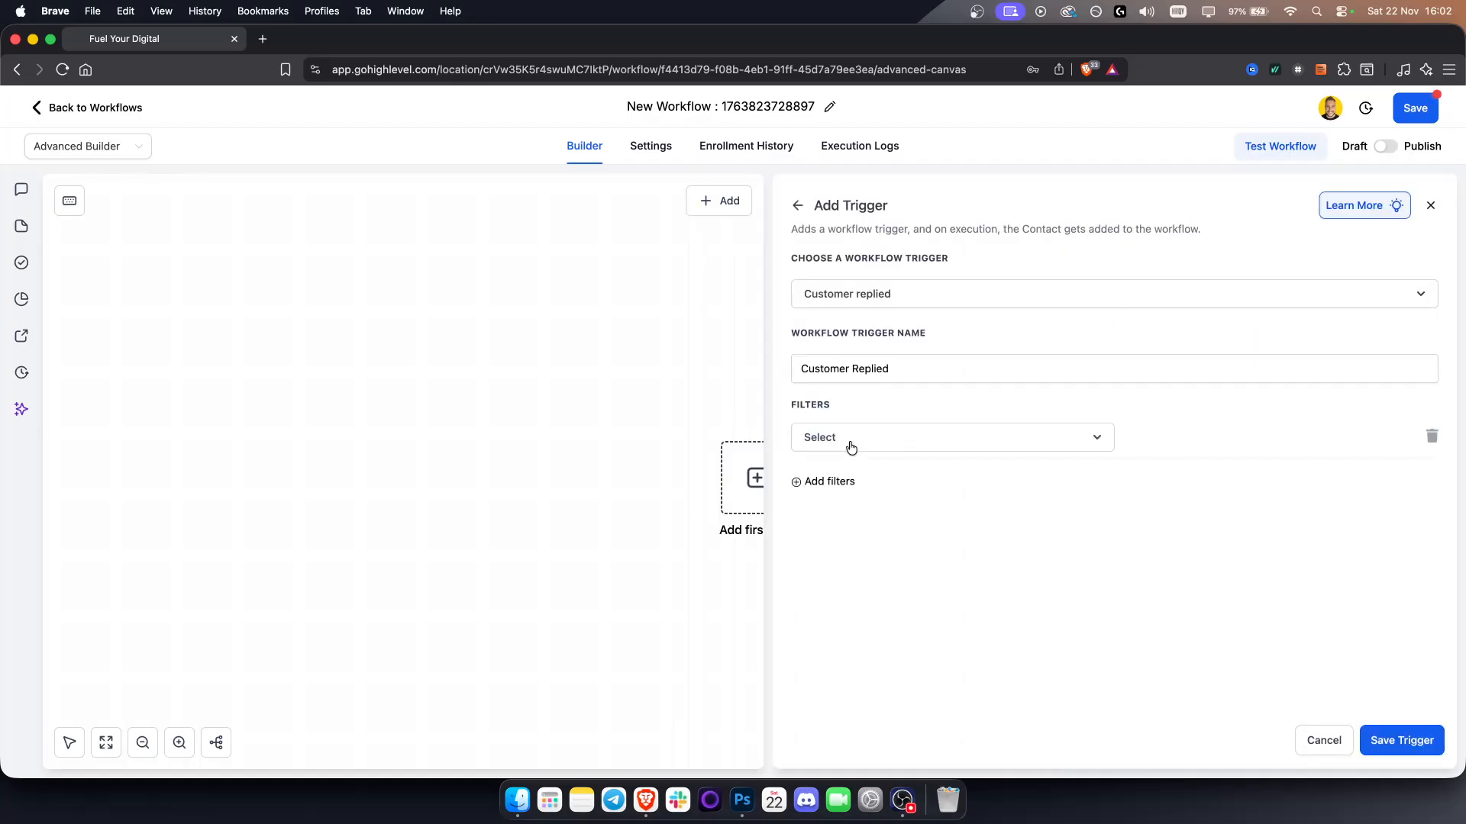
left_click(850, 445)
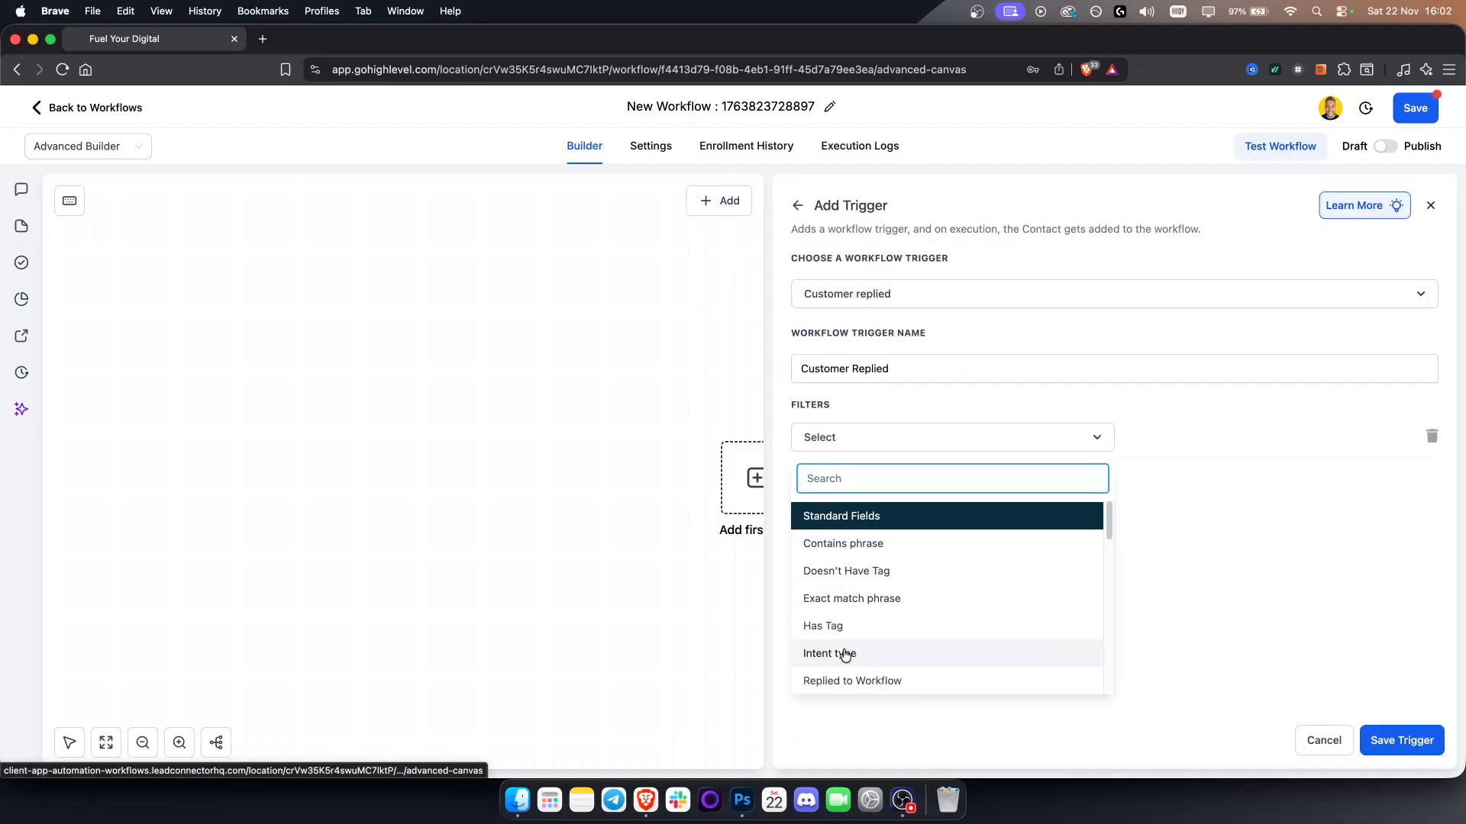
left_click(863, 683)
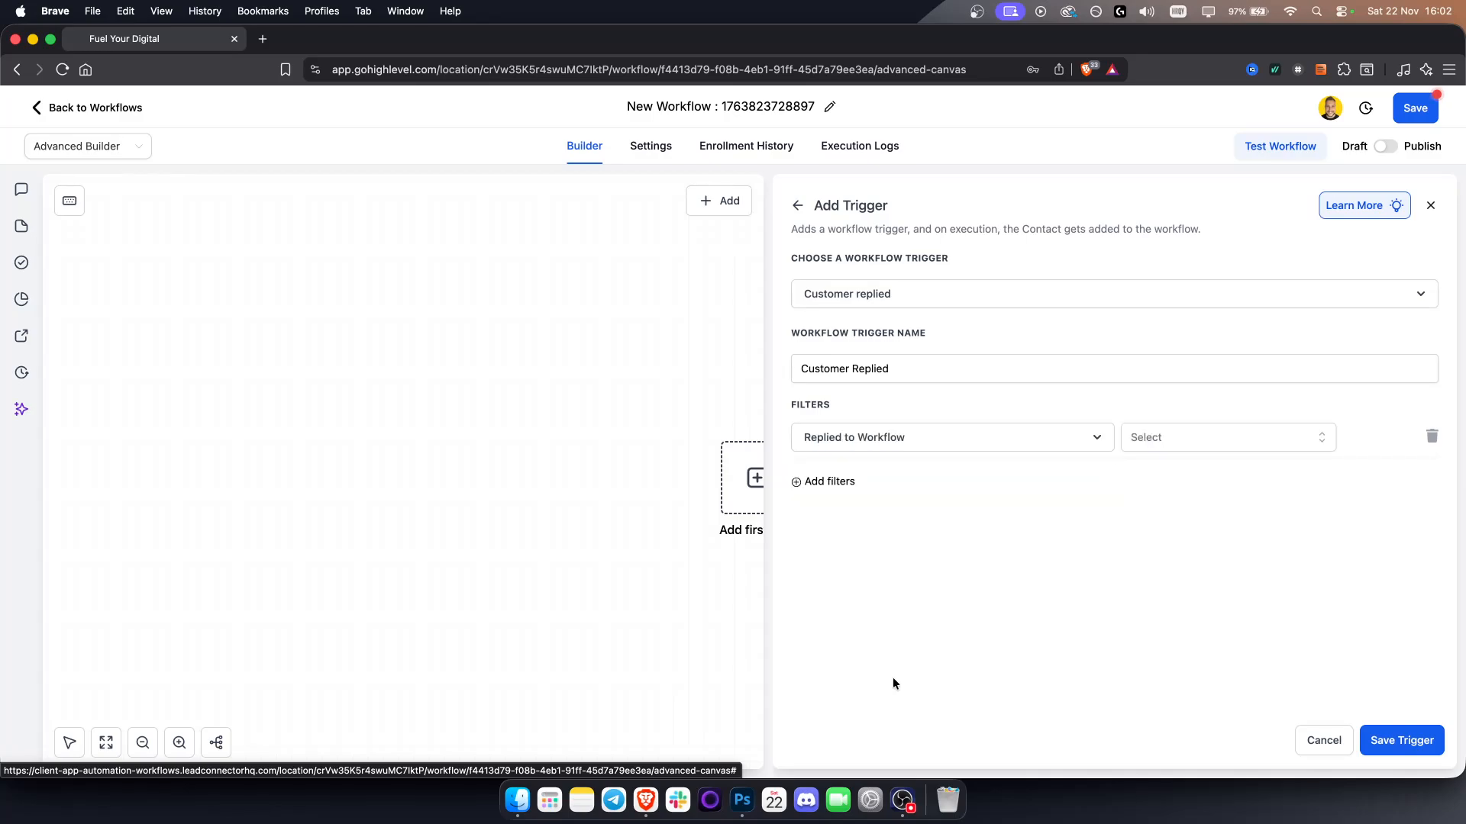
left_click(1185, 437)
left_click(1195, 569)
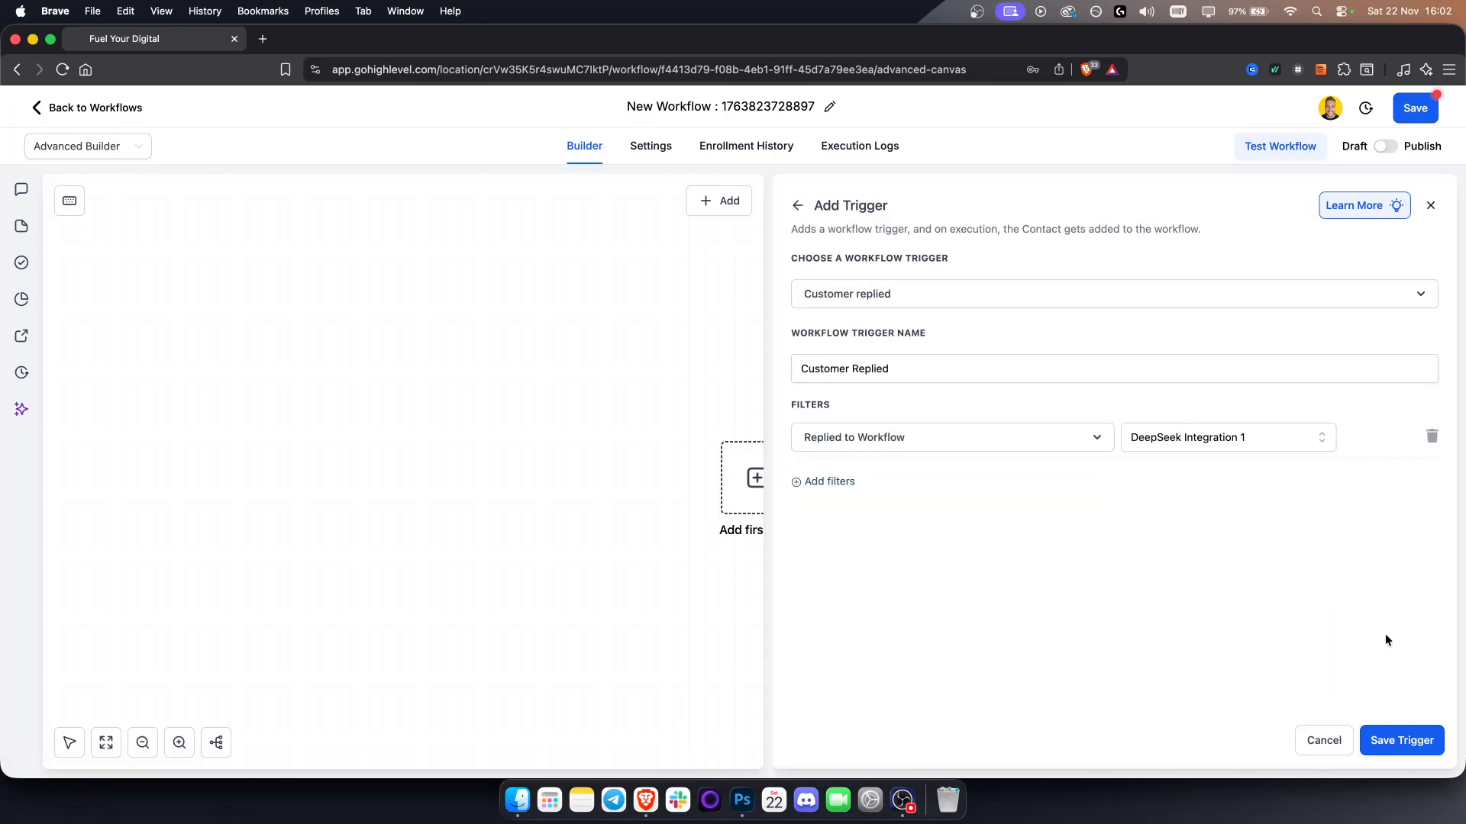
left_click(1419, 742)
Preview the workflow in the Standard Builder, then return to the Advanced Builder
left_click_drag(494, 465, 532, 493)
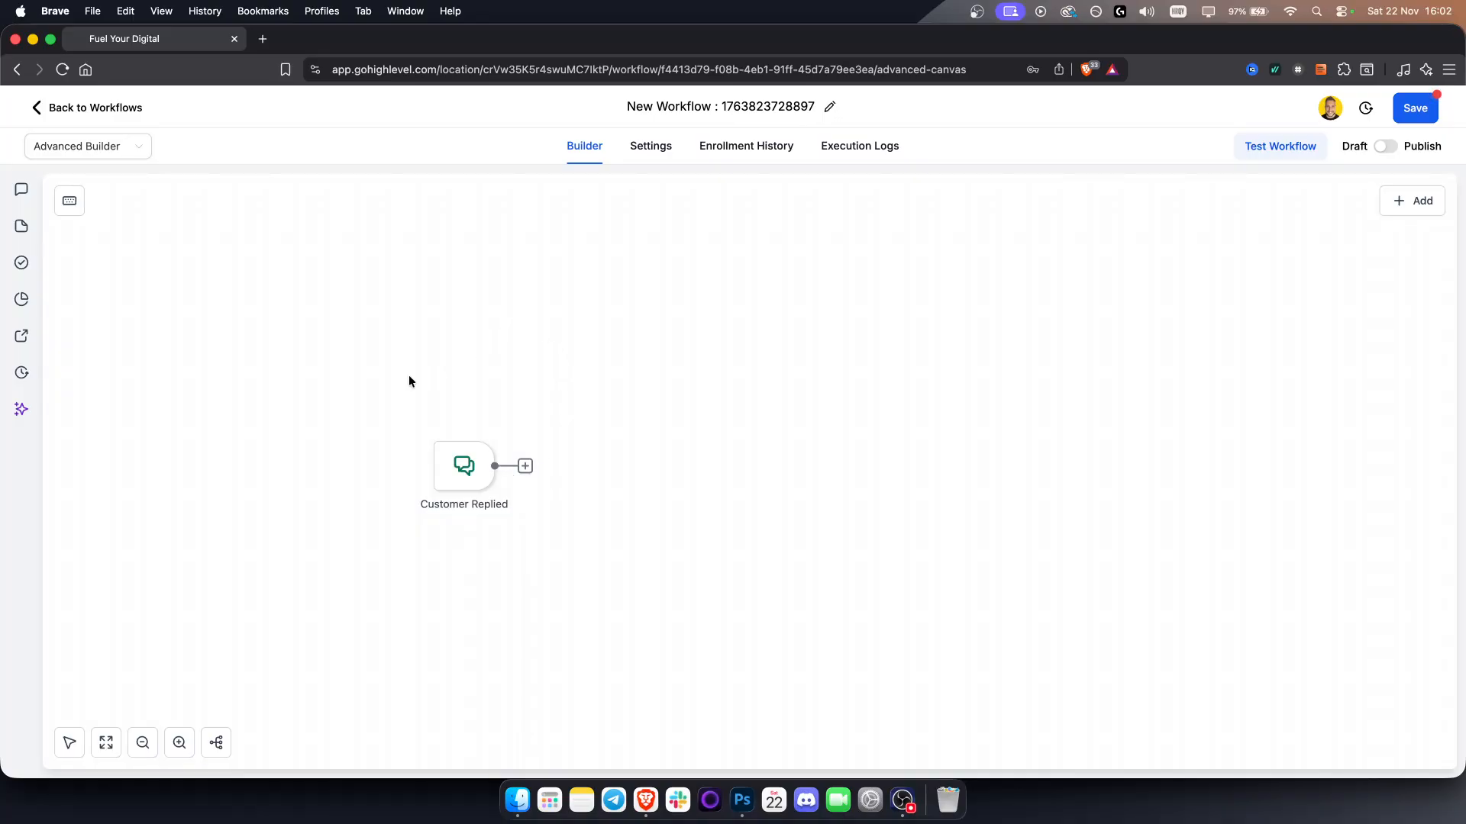
left_click(106, 149)
left_click(98, 176)
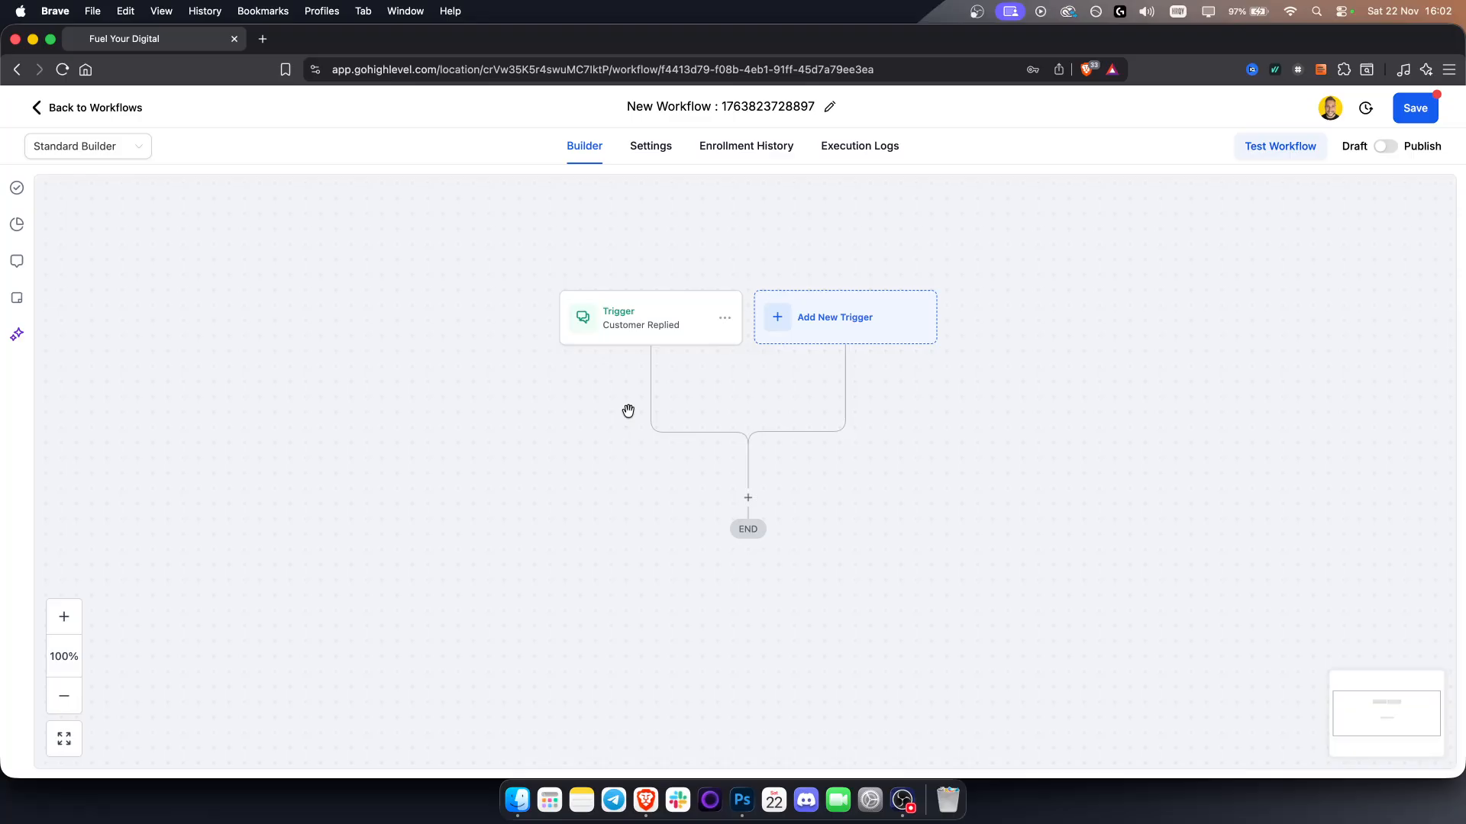
left_click(115, 146)
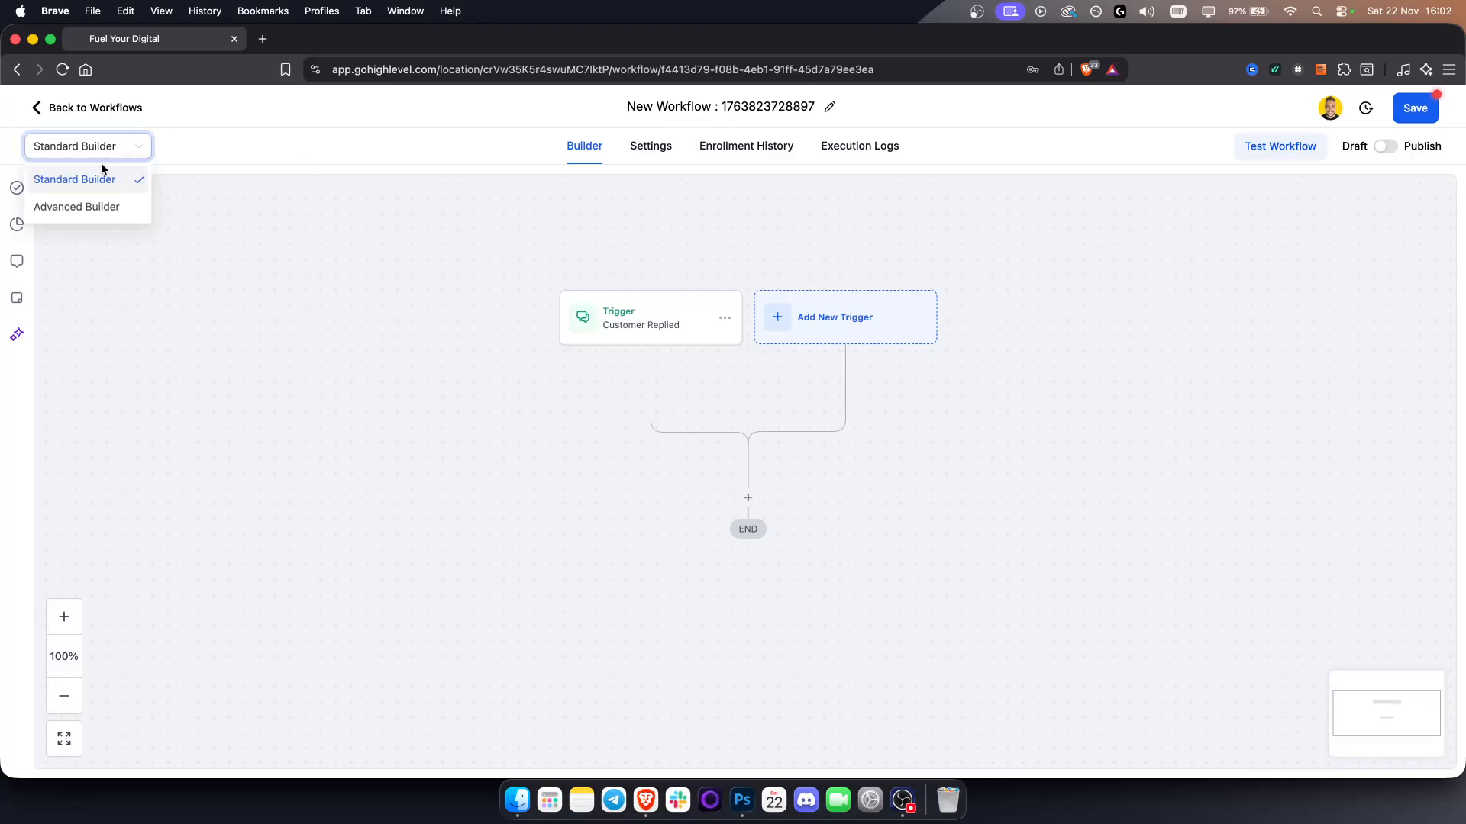
left_click(103, 207)
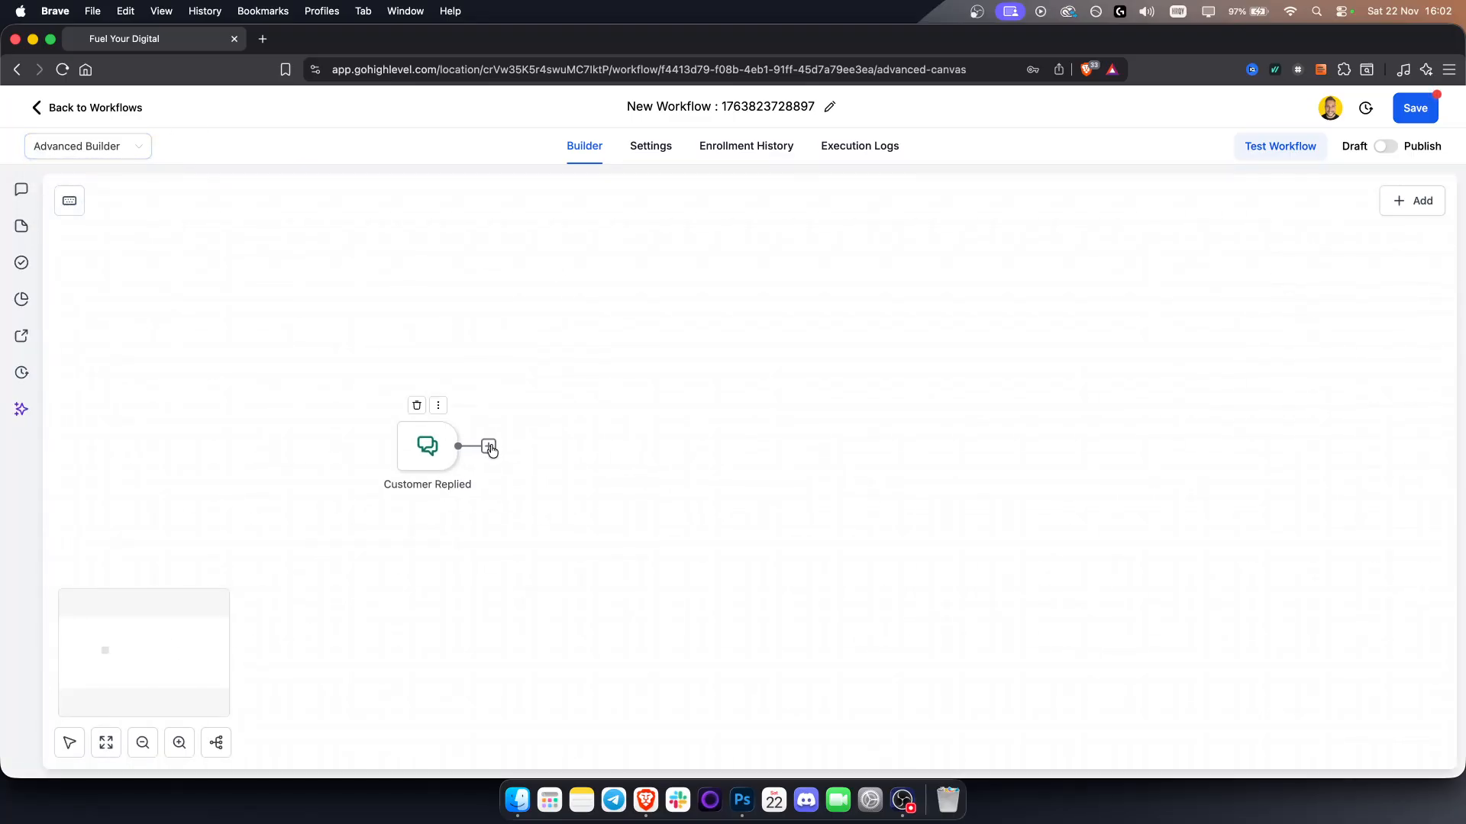
Add a Wait action after the Customer Replied trigger and save it
left_click(489, 447)
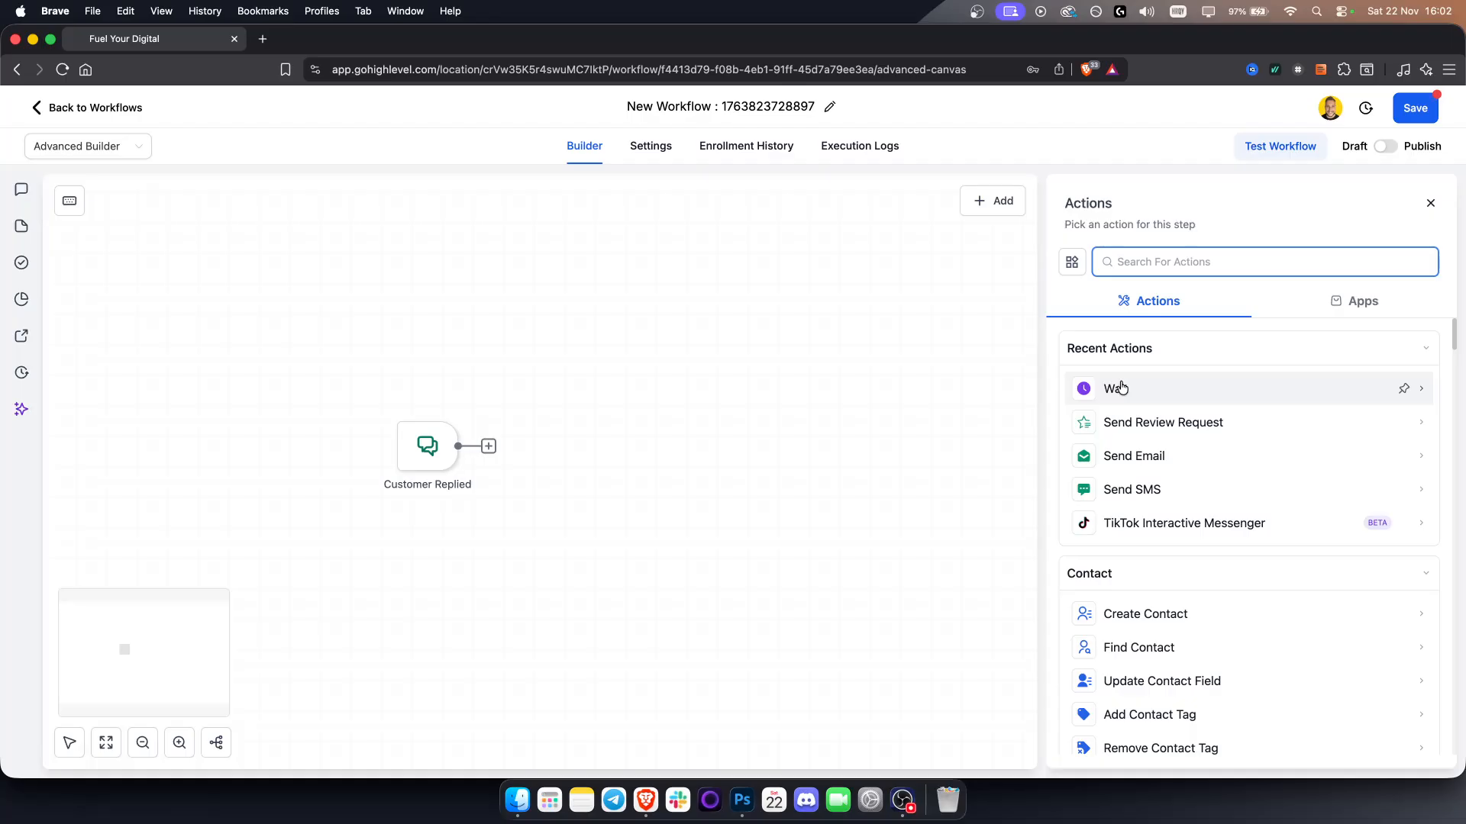
left_click(1119, 388)
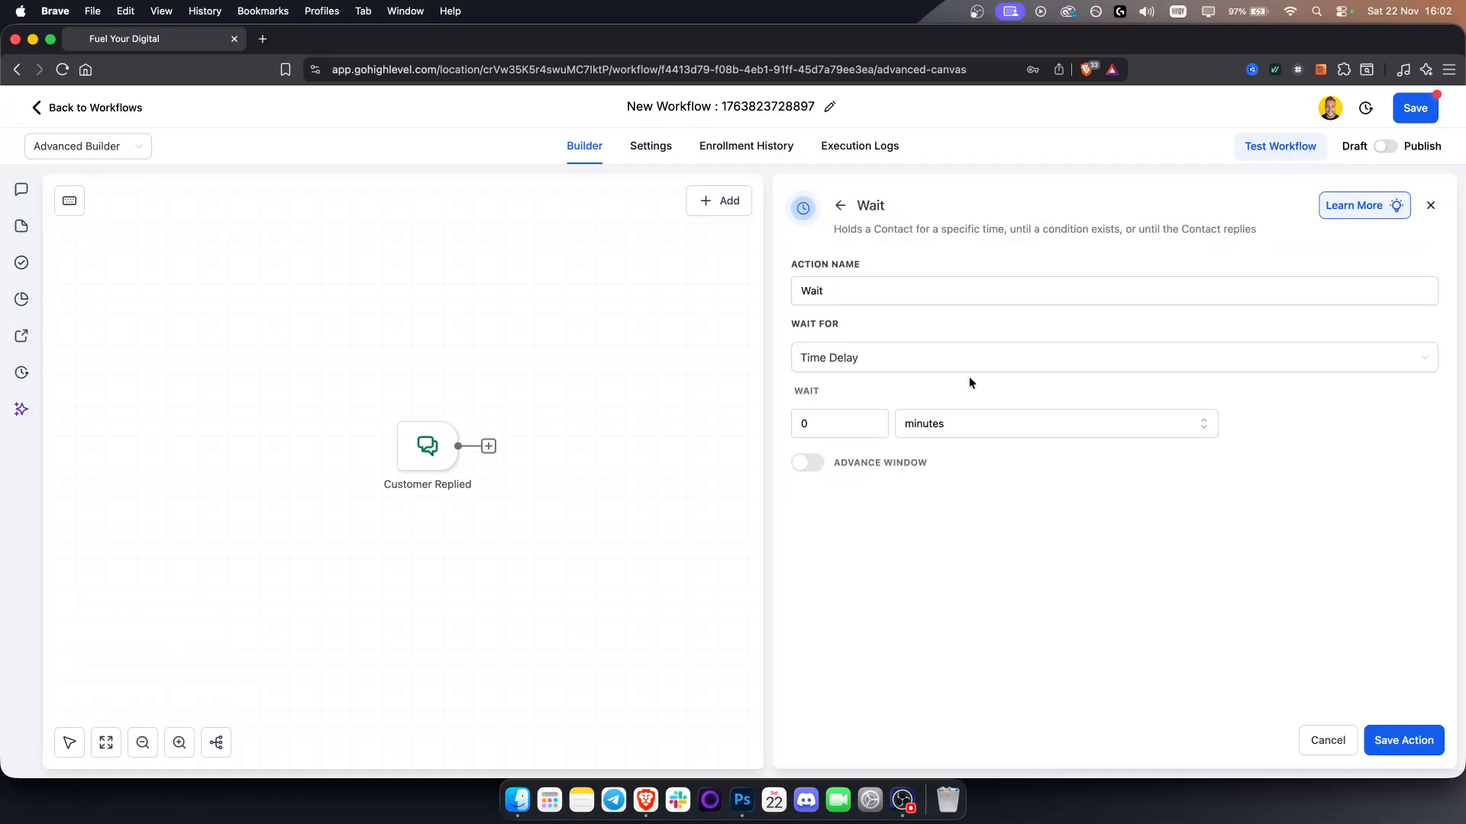
left_click(839, 419)
left_click(1405, 739)
left_click_drag(617, 447, 558, 449)
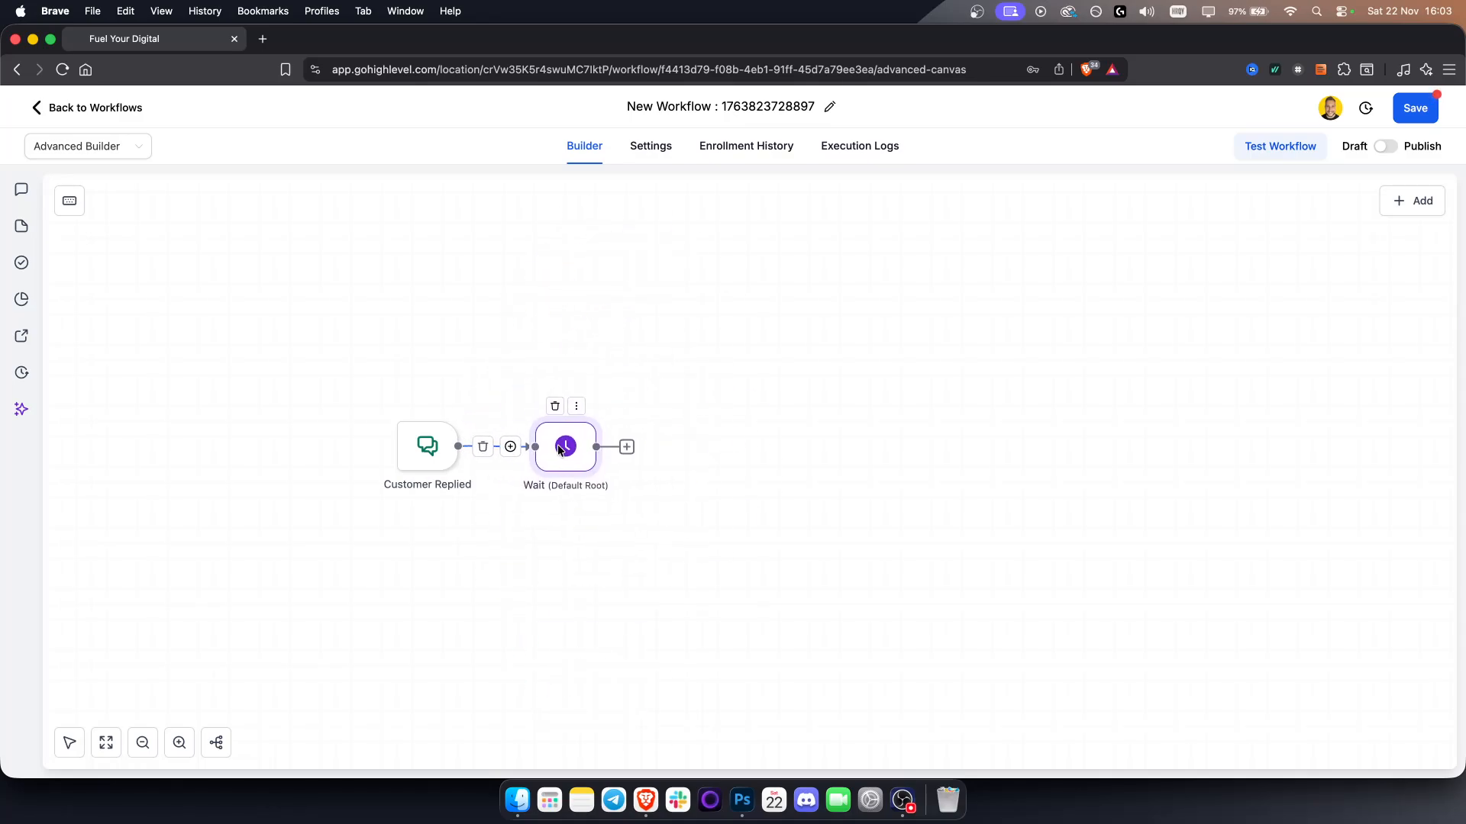
Compare the workflow layout in the Standard Builder once more before switching back to the Advanced Builder
left_click(105, 153)
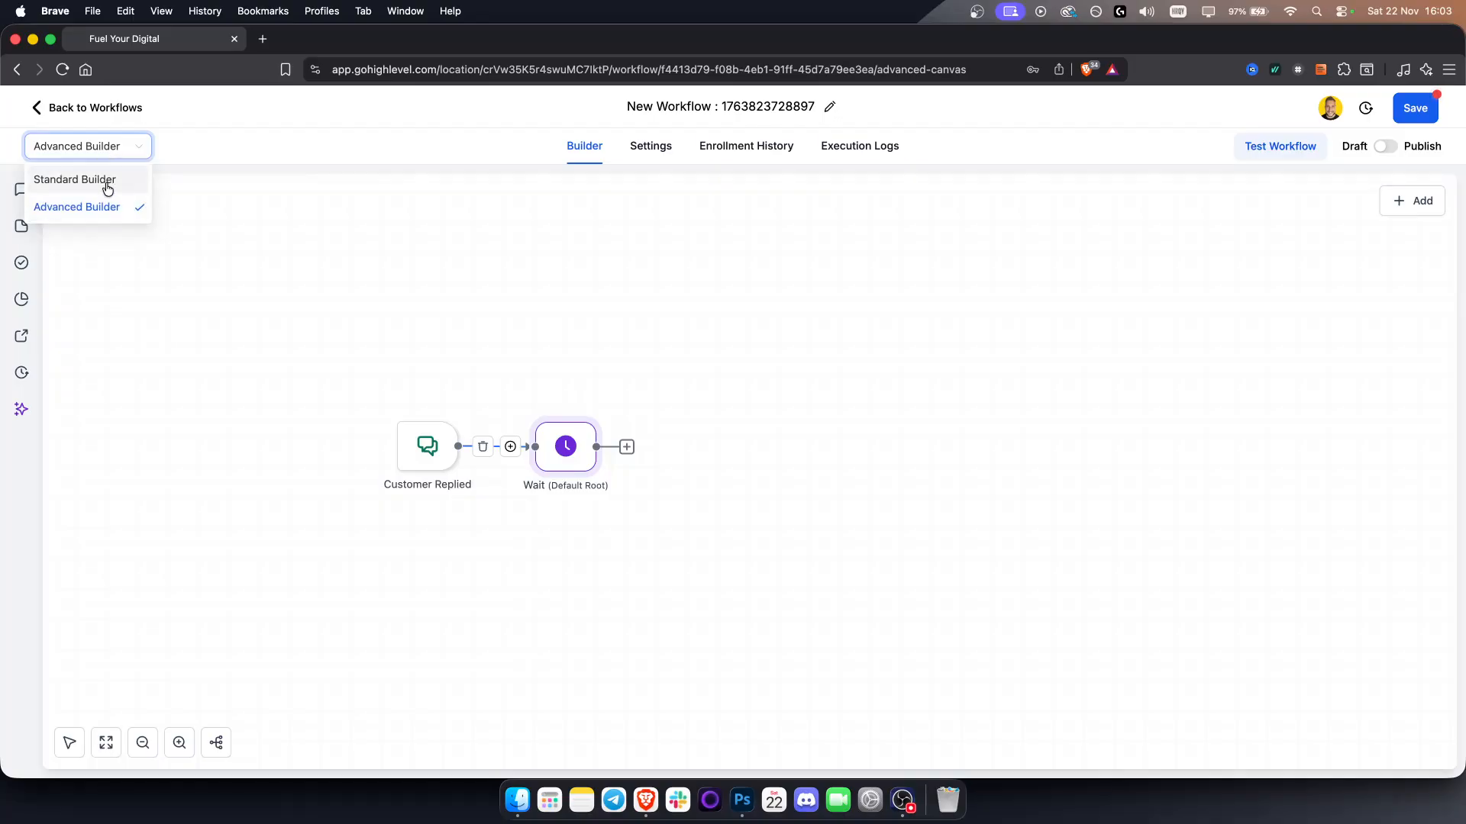
left_click(105, 182)
left_click_drag(722, 367, 633, 511)
left_click(83, 149)
left_click(94, 192)
left_click(91, 152)
left_click(89, 208)
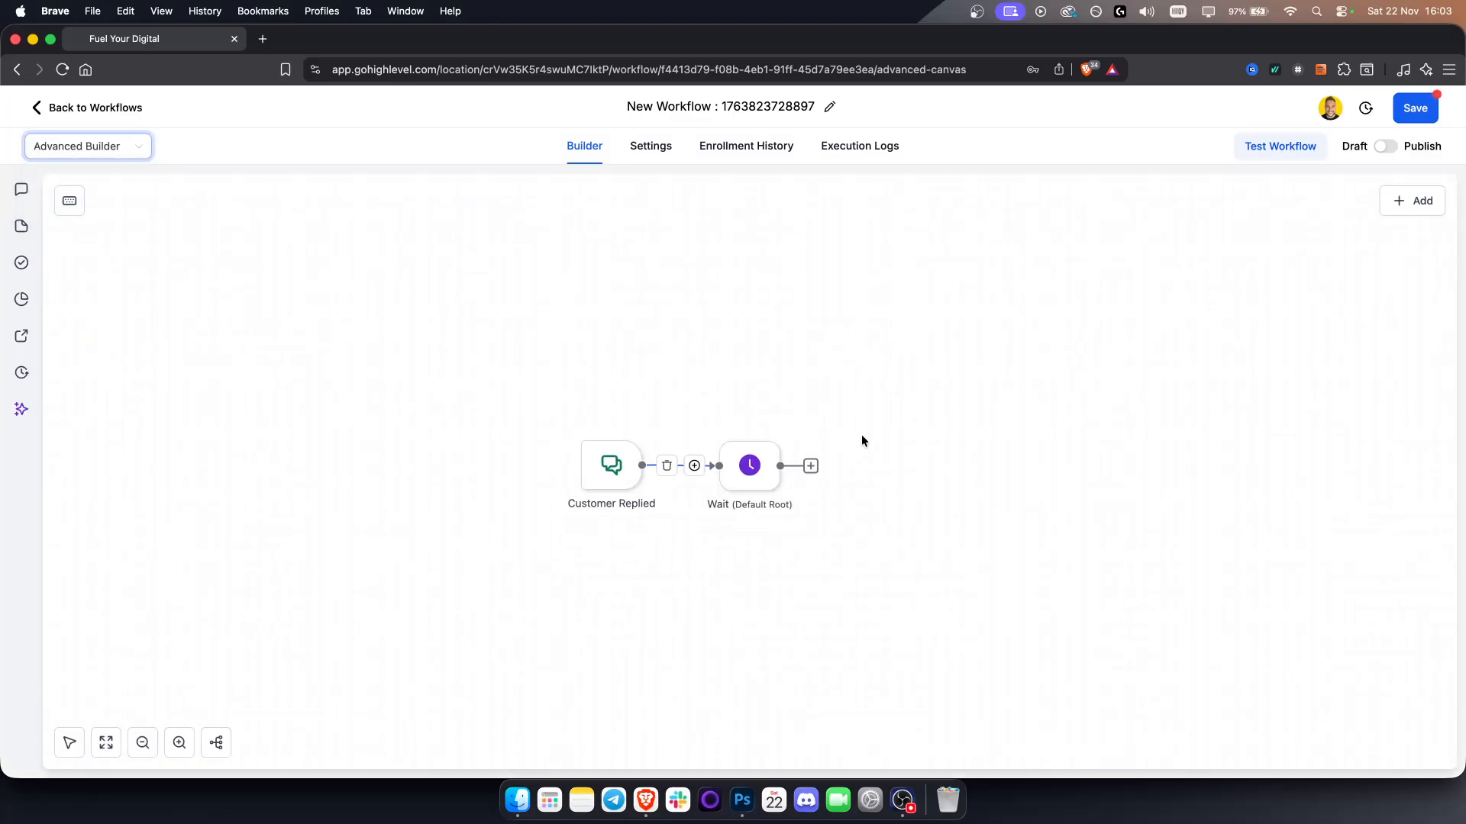
Reposition the Wait node on the canvas beside the trigger
left_click_drag(876, 434, 666, 413)
left_click_drag(507, 451, 624, 362)
left_click_drag(387, 443, 649, 561)
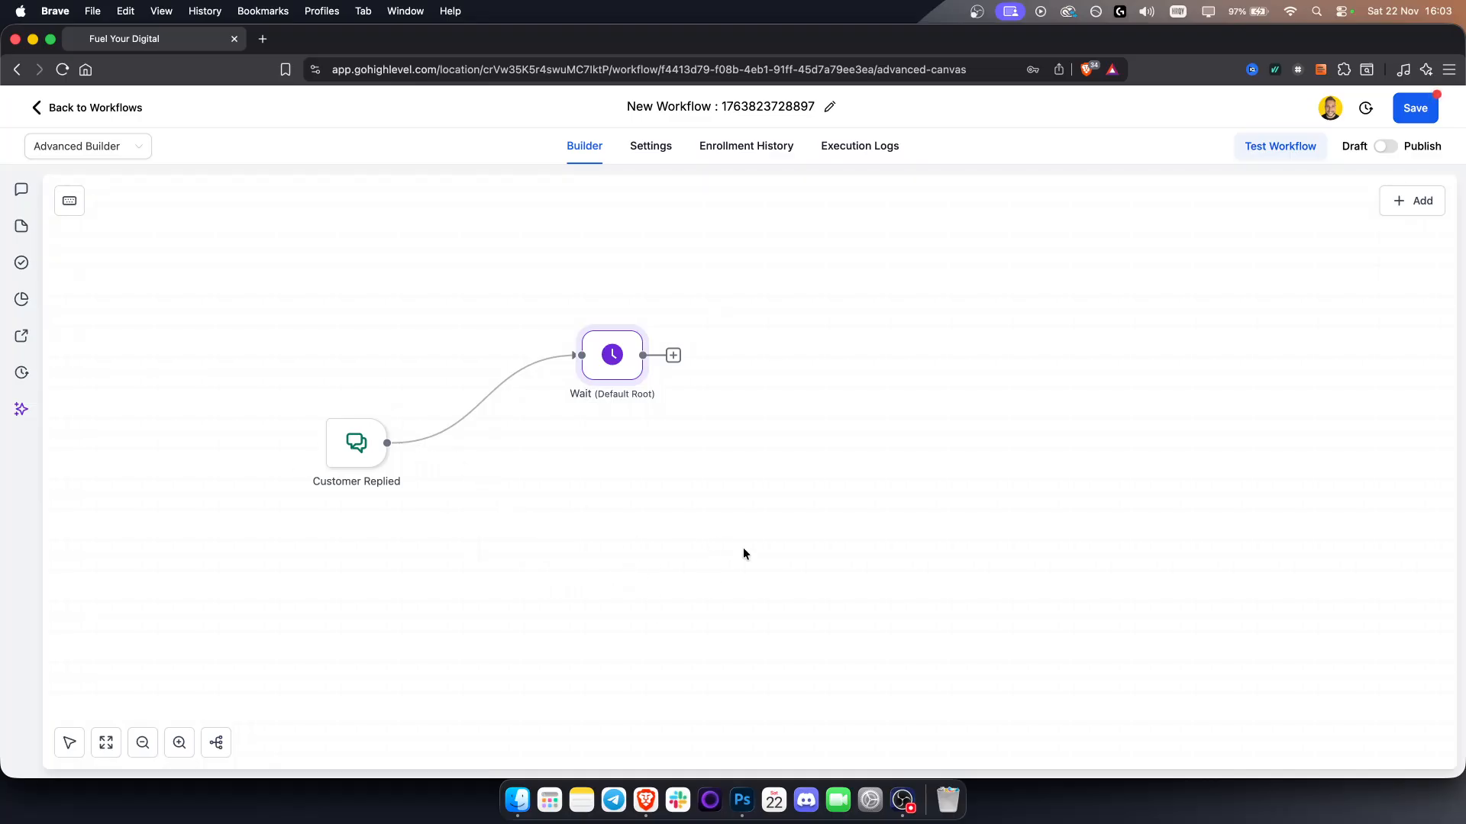
left_click_drag(610, 364, 577, 432)
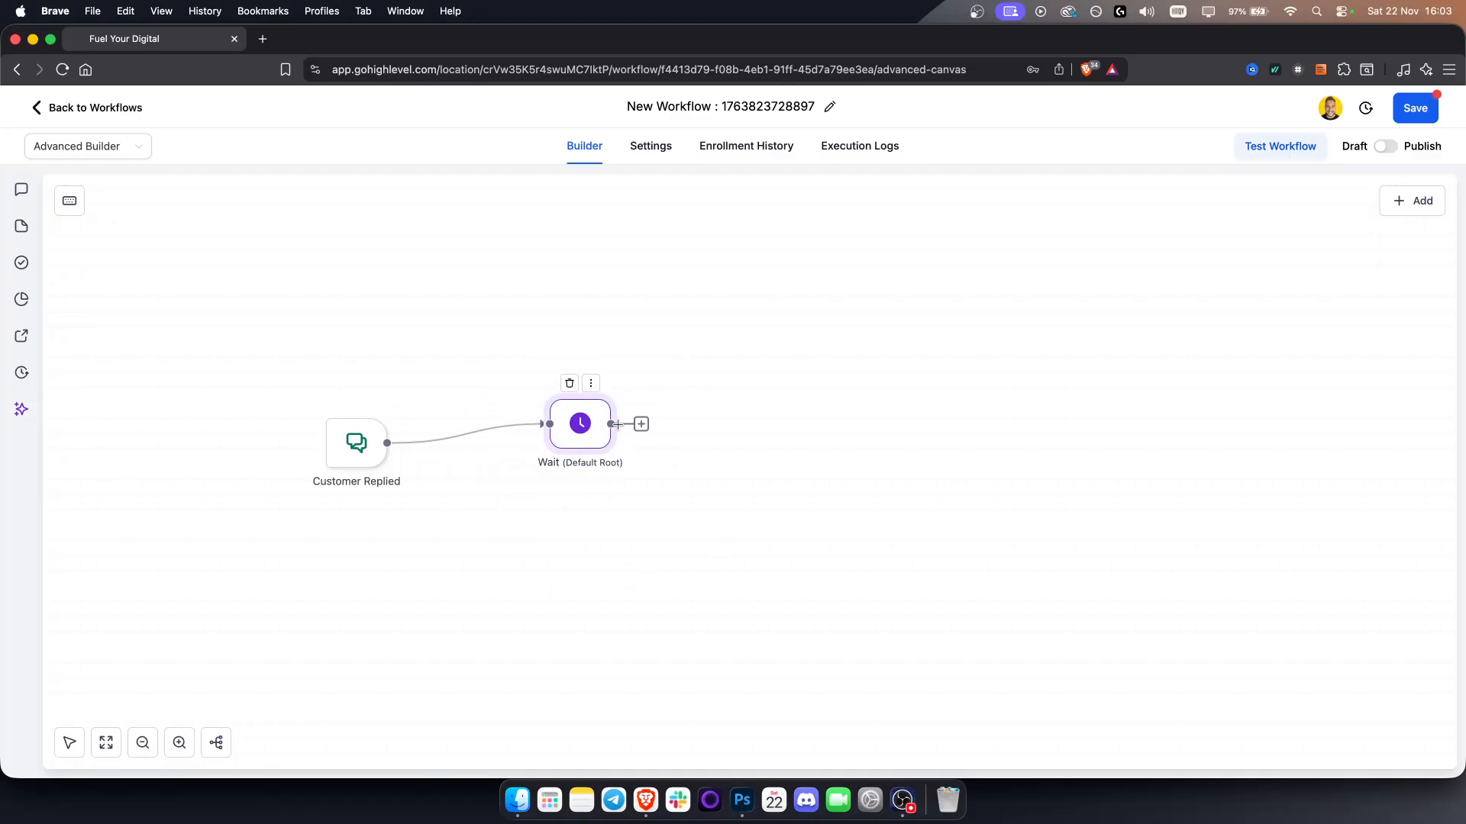
Add an Update Contact Field action after Wait that sets Business Name to a pasted value
left_click(641, 424)
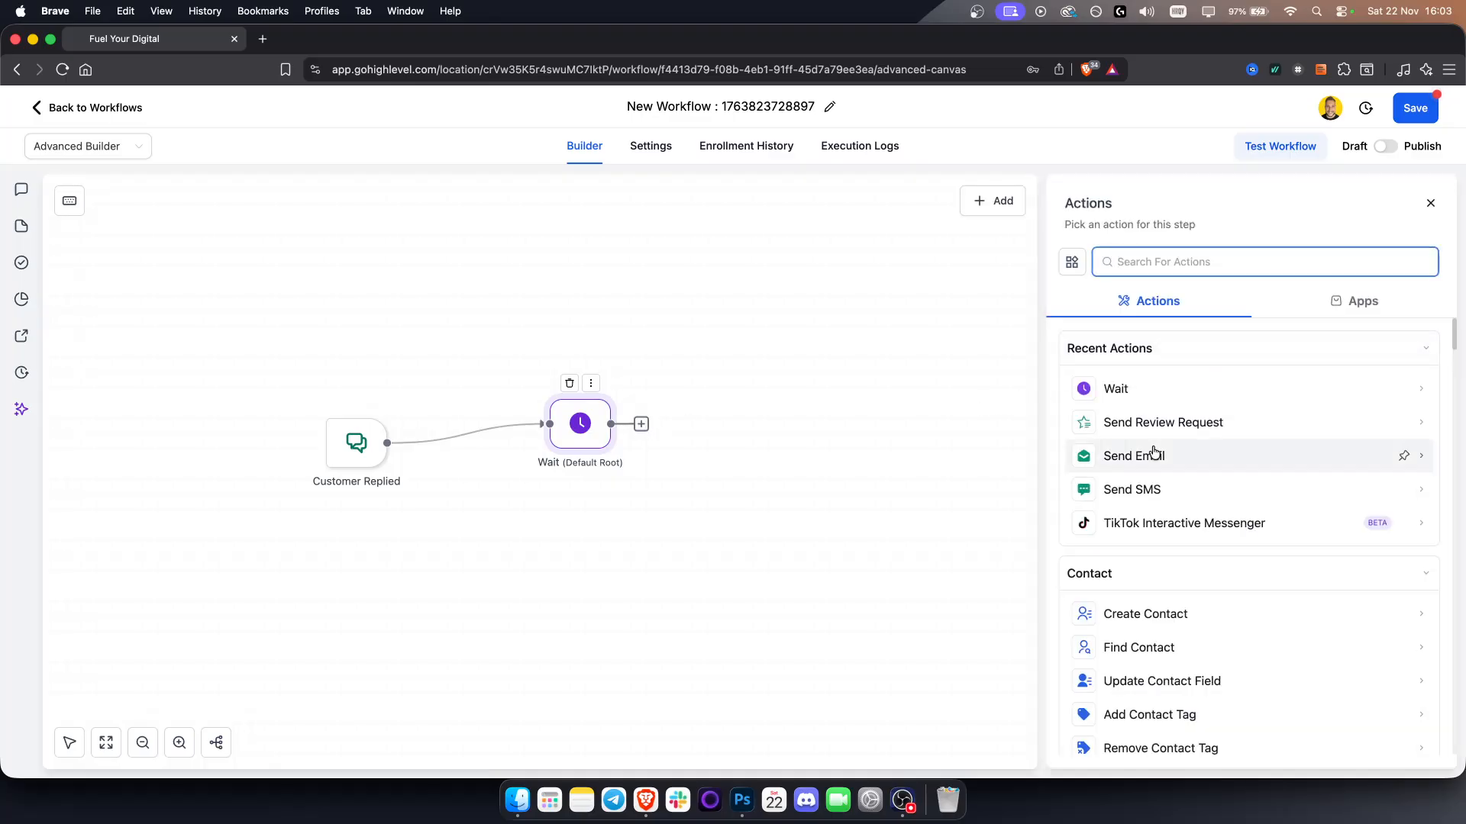
scroll(1164, 611, "down", 1)
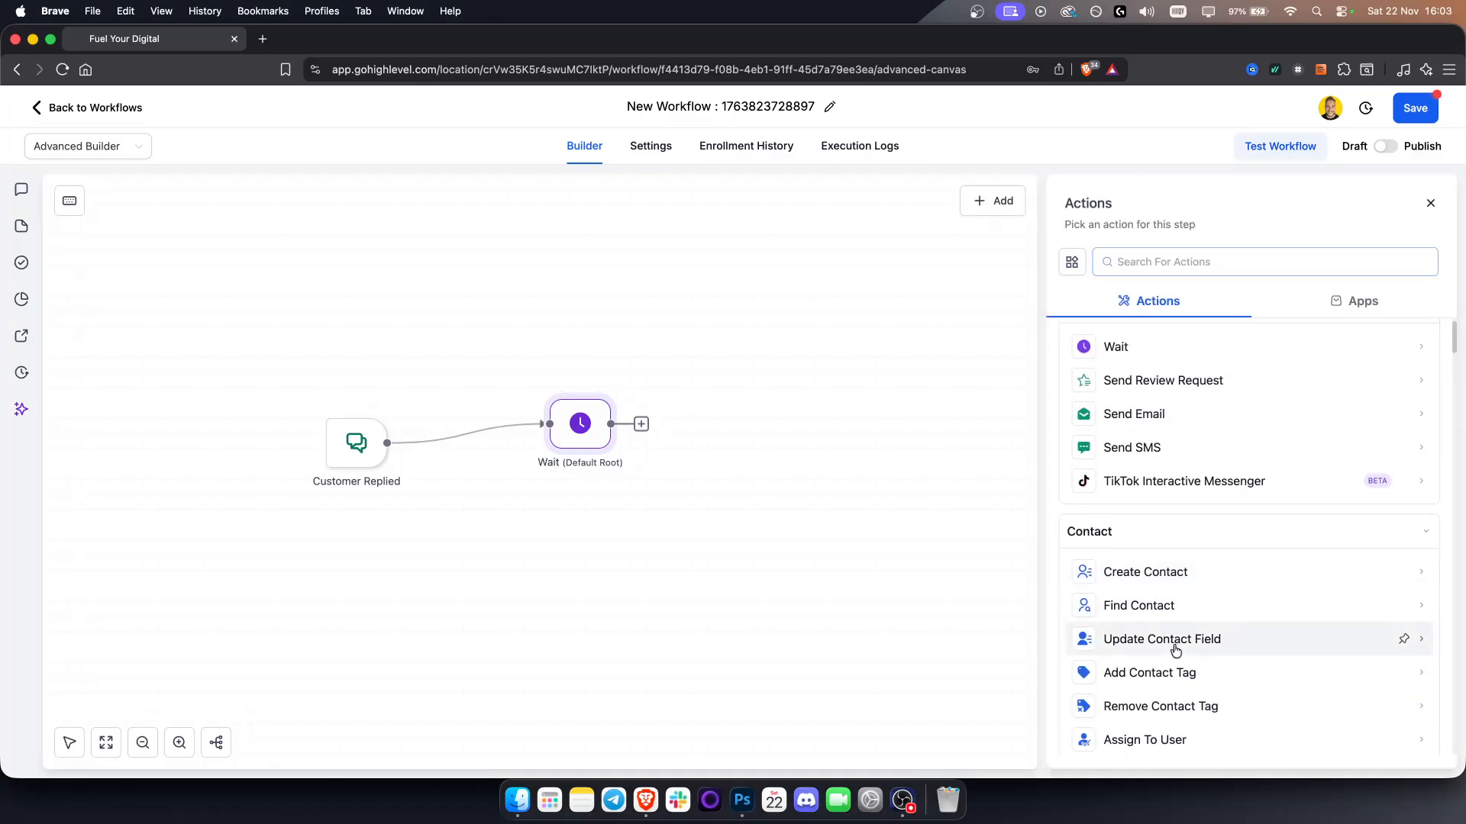
left_click(1174, 647)
left_click(1403, 741)
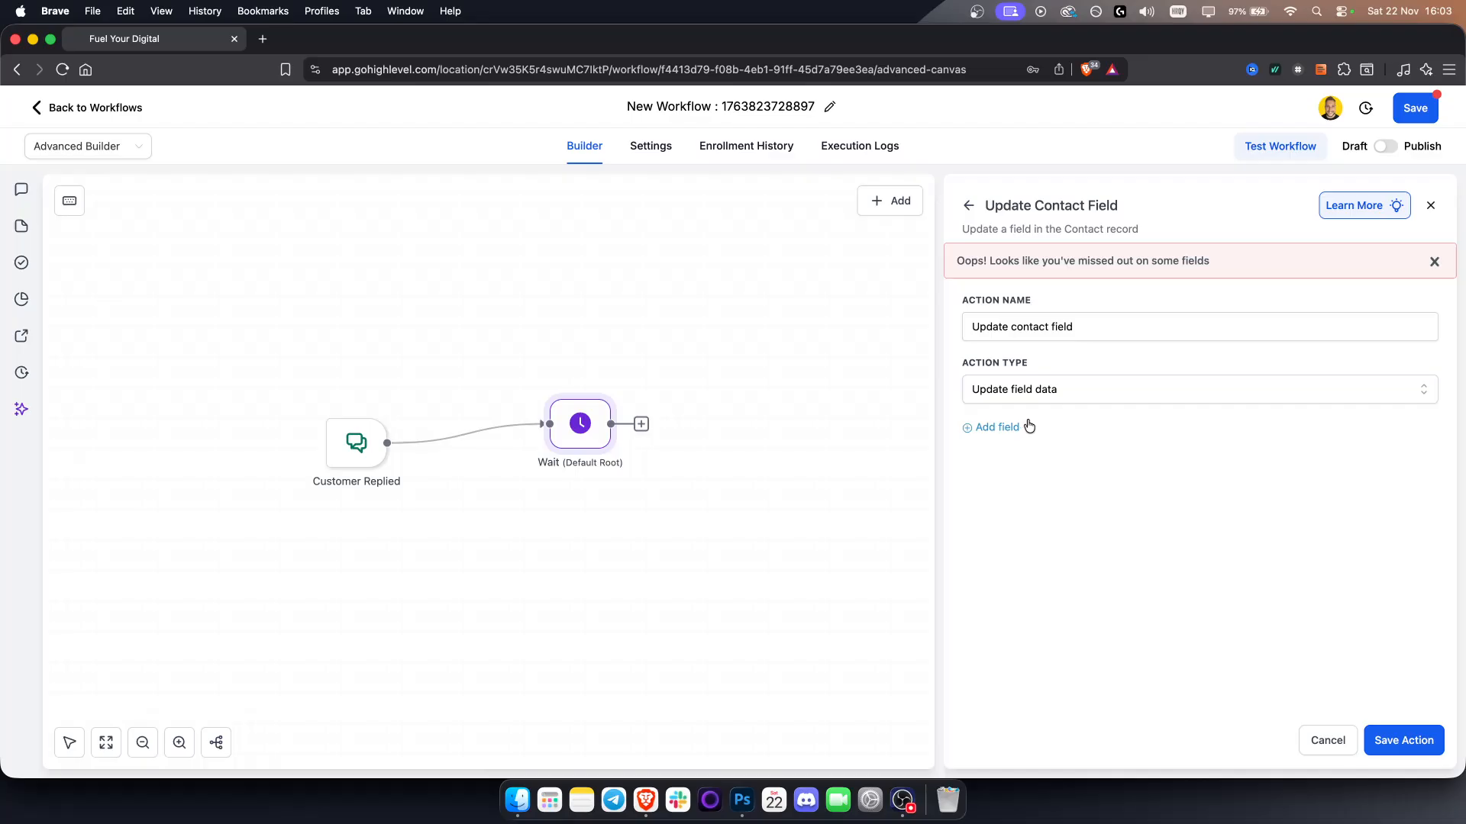
left_click(992, 427)
left_click(1057, 458)
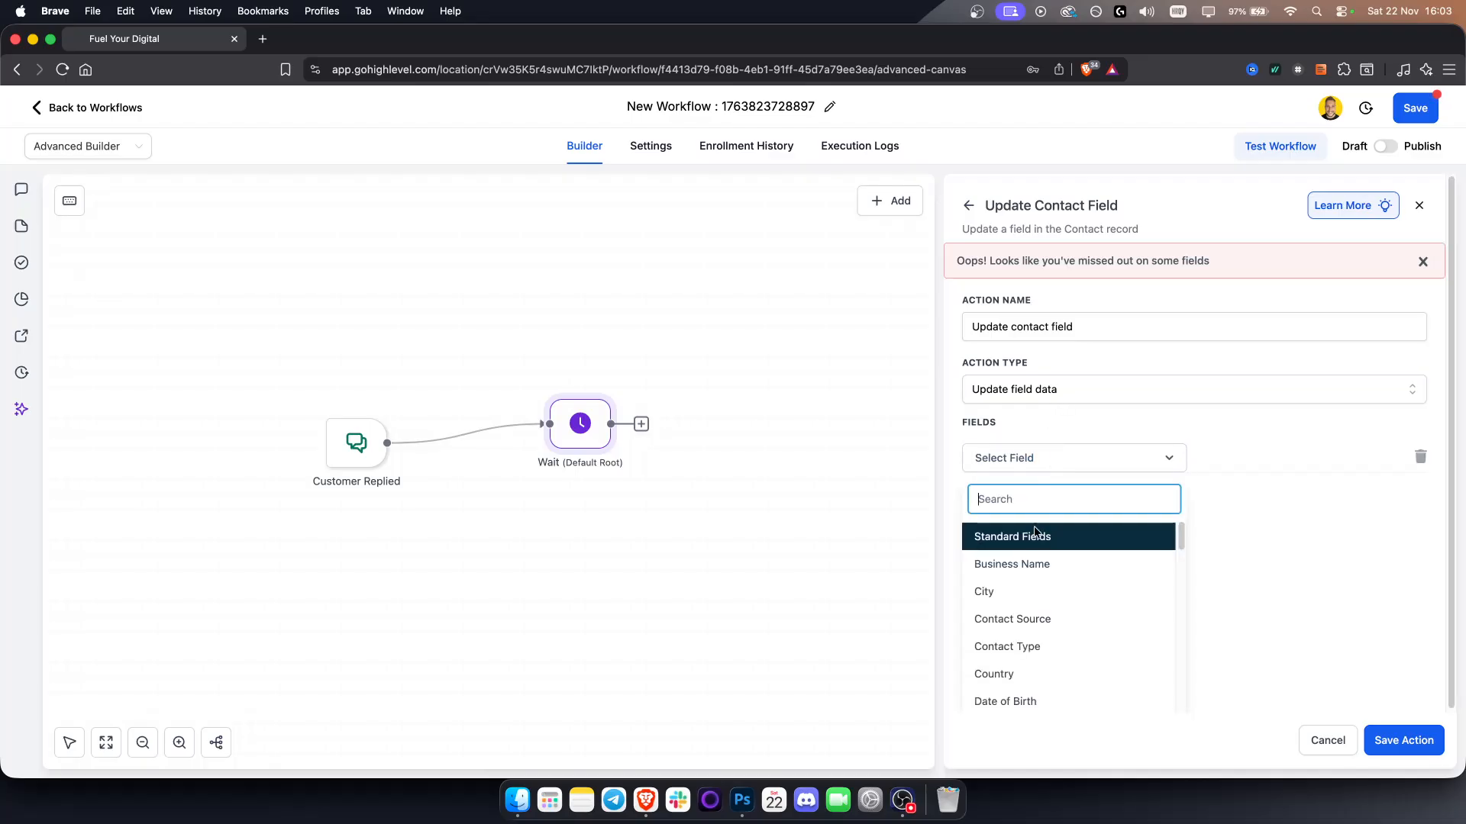
left_click(1021, 563)
left_click(1251, 458)
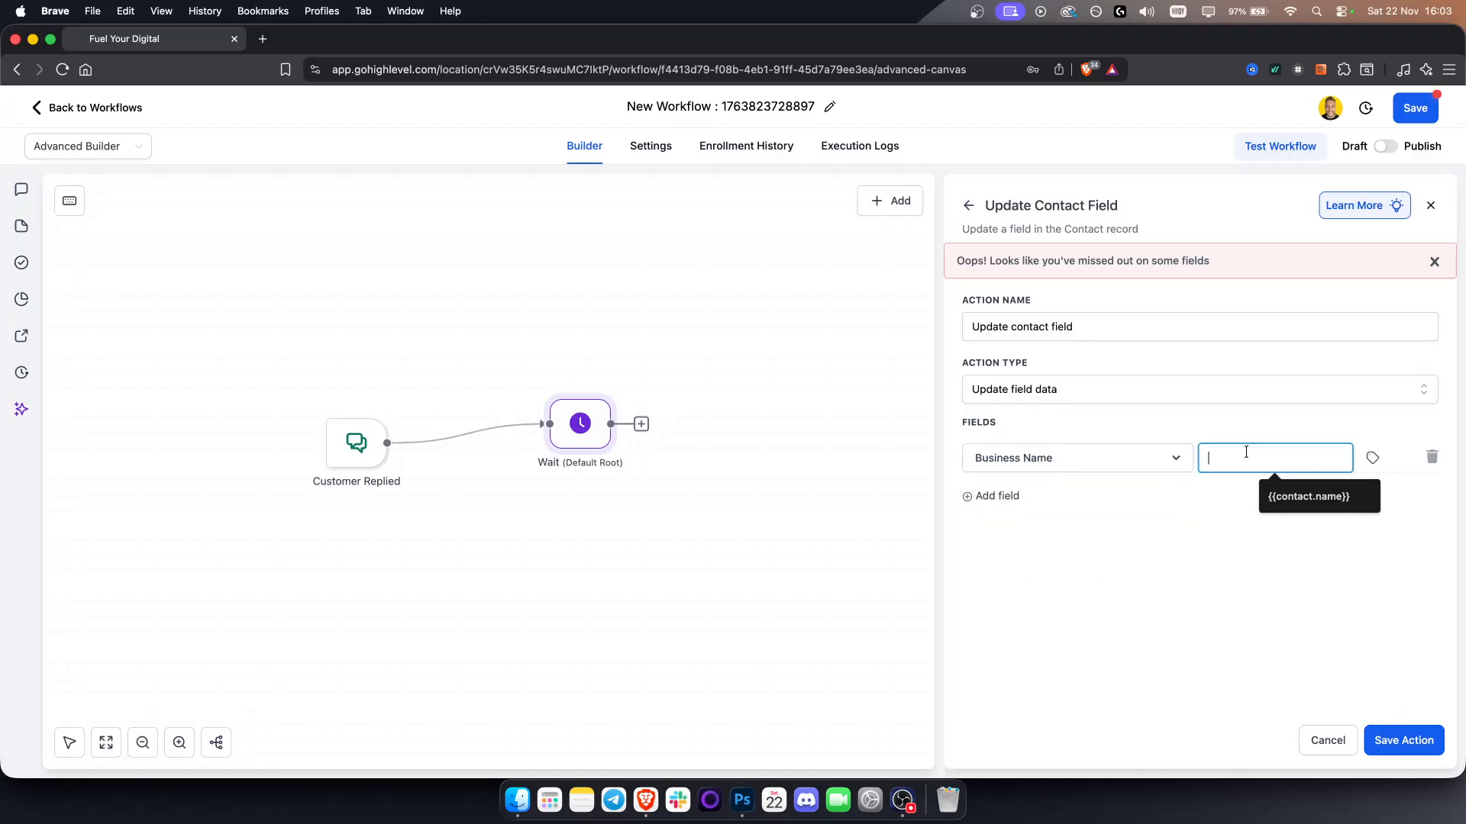
type("{{contact.name}}")
left_click(1404, 739)
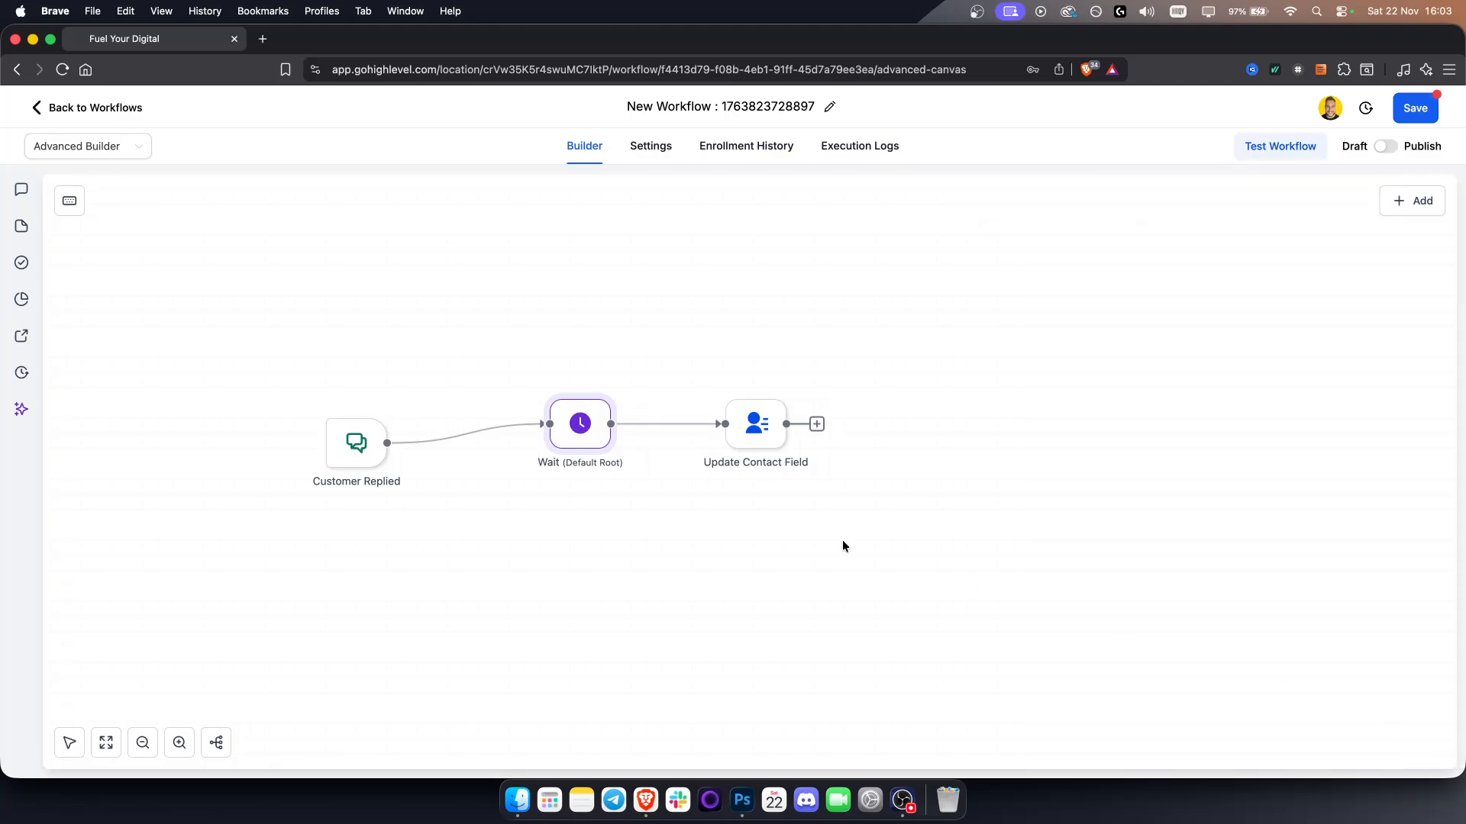
Inspect the indicator icon above the Update Contact Field node
left_click_drag(629, 452, 684, 463)
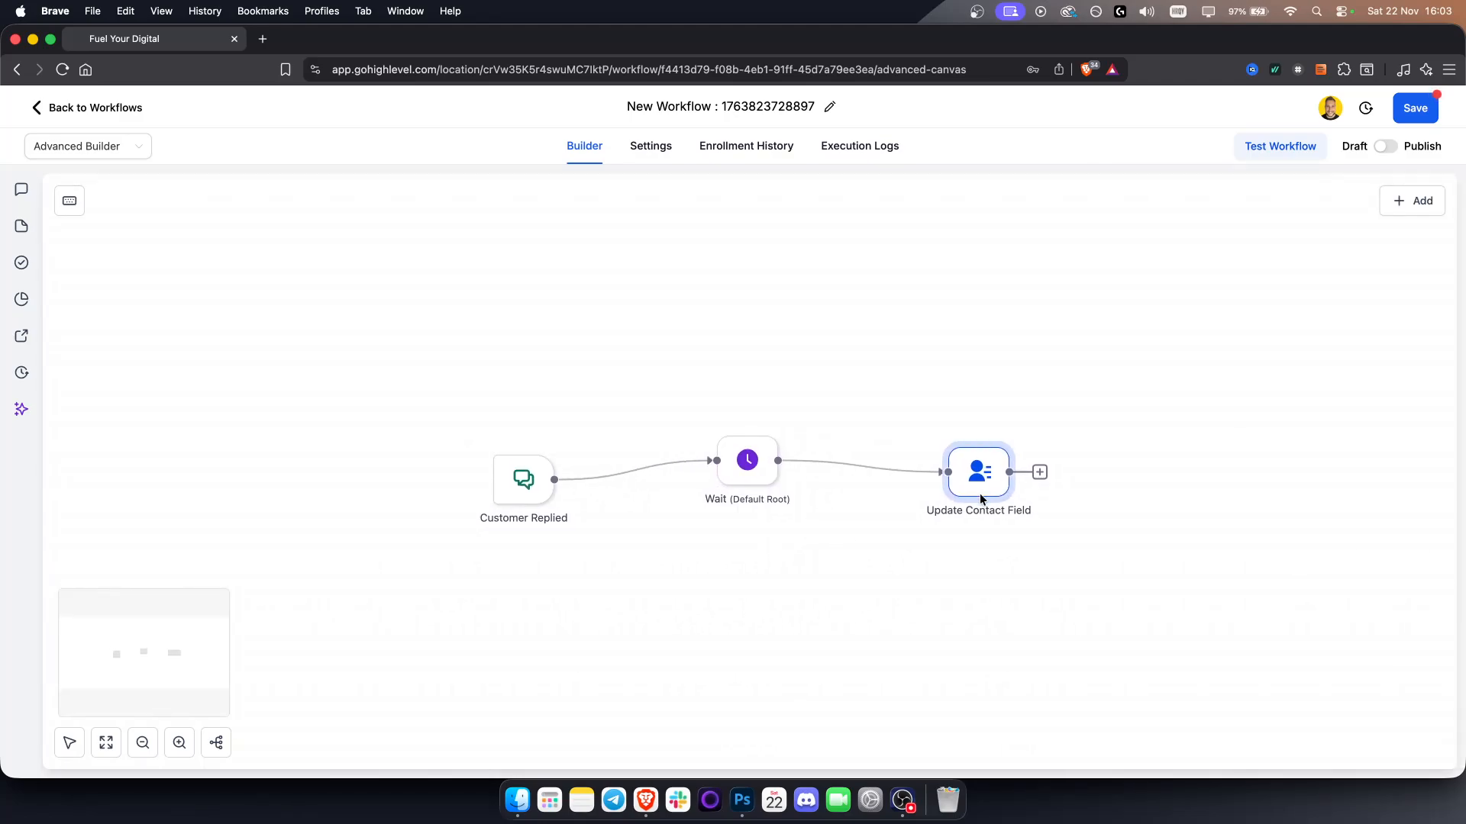
left_click_drag(981, 487, 980, 486)
left_click(658, 521)
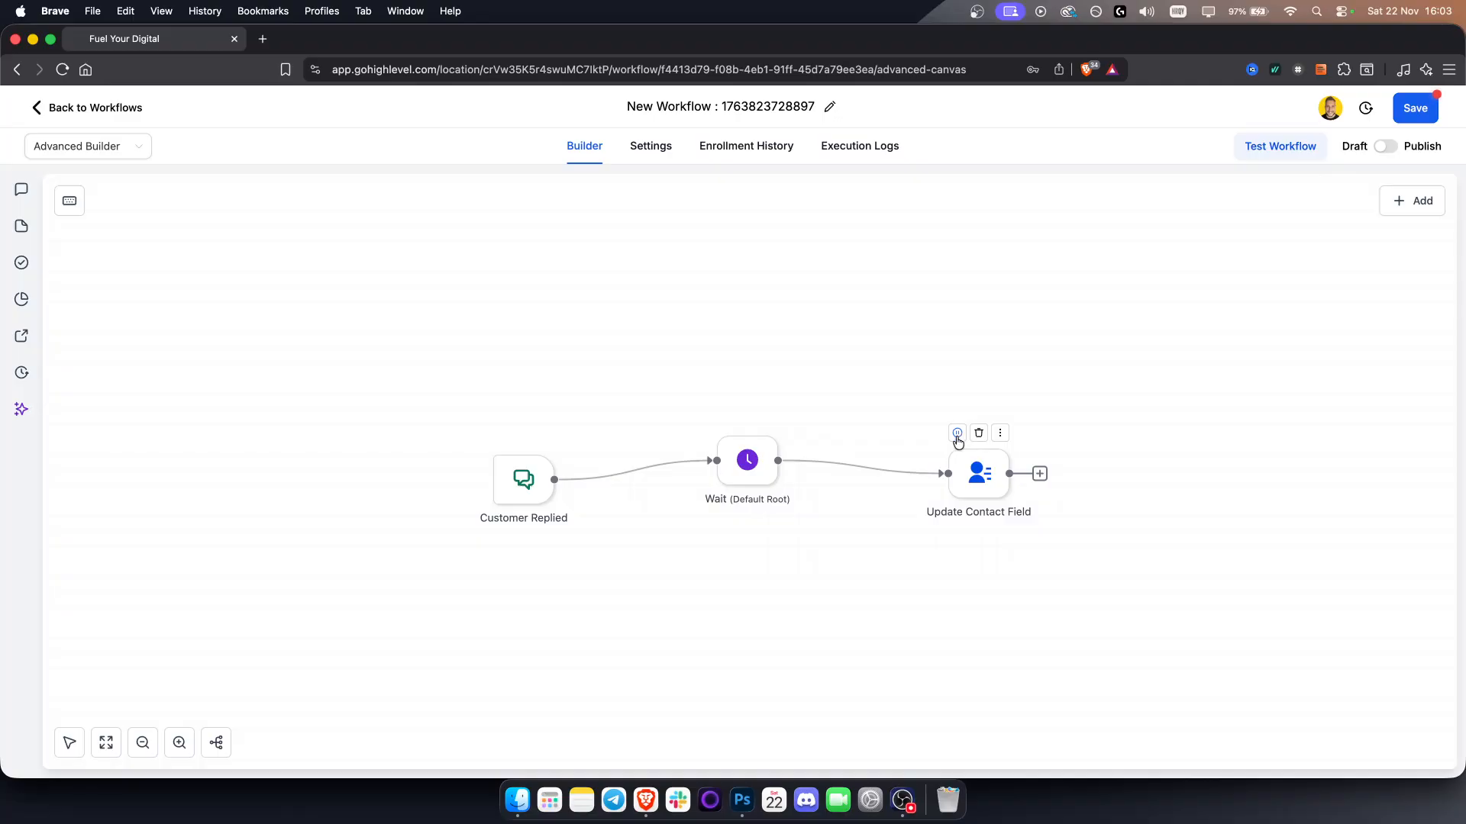
left_click(959, 438)
left_click(958, 434)
Try to add a Voicemail action from the Add menu without uploading a voicemail file, then back out
mouse_move(517, 489)
left_click(1411, 200)
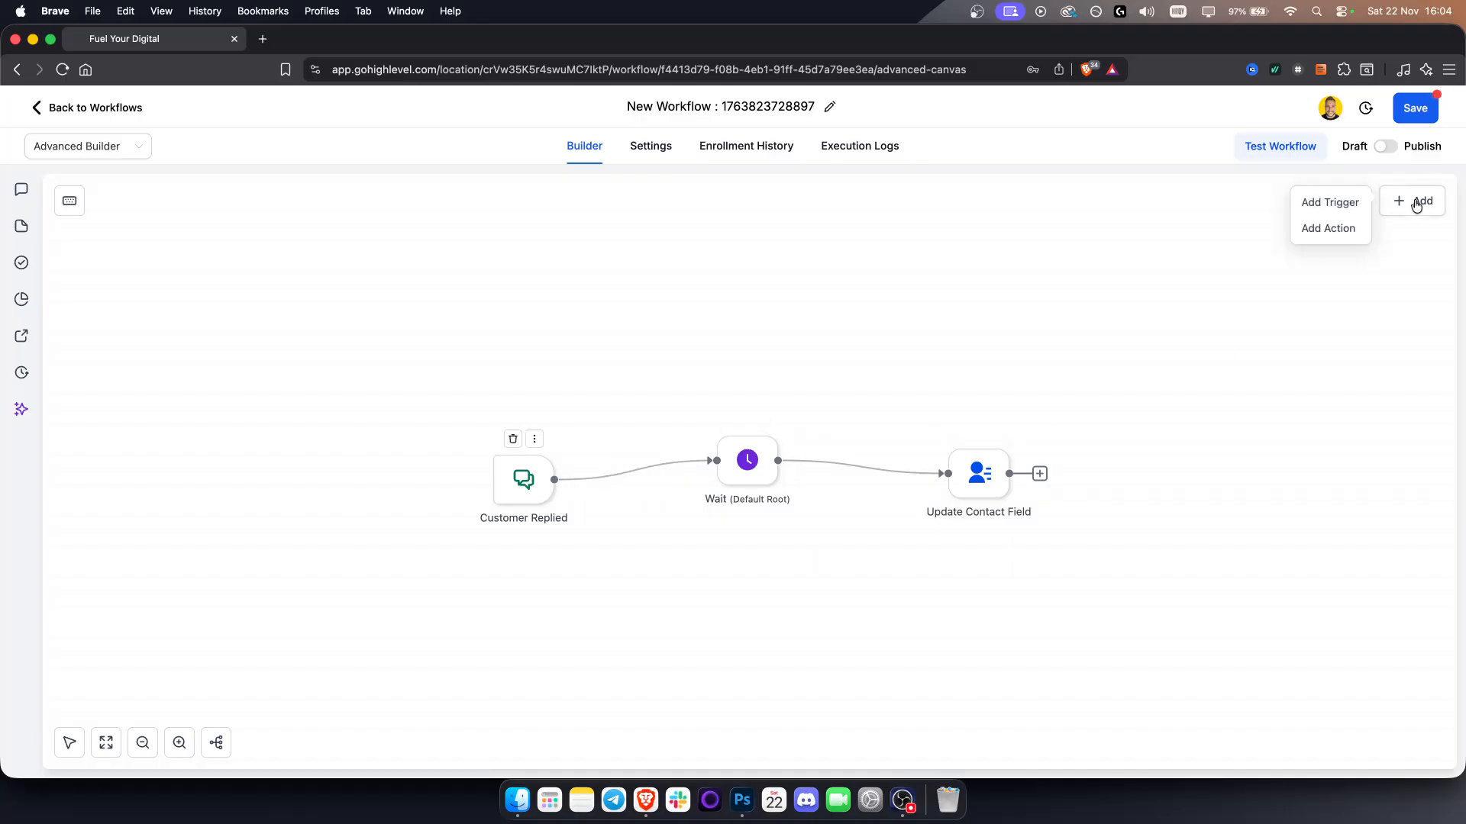
left_click(1316, 229)
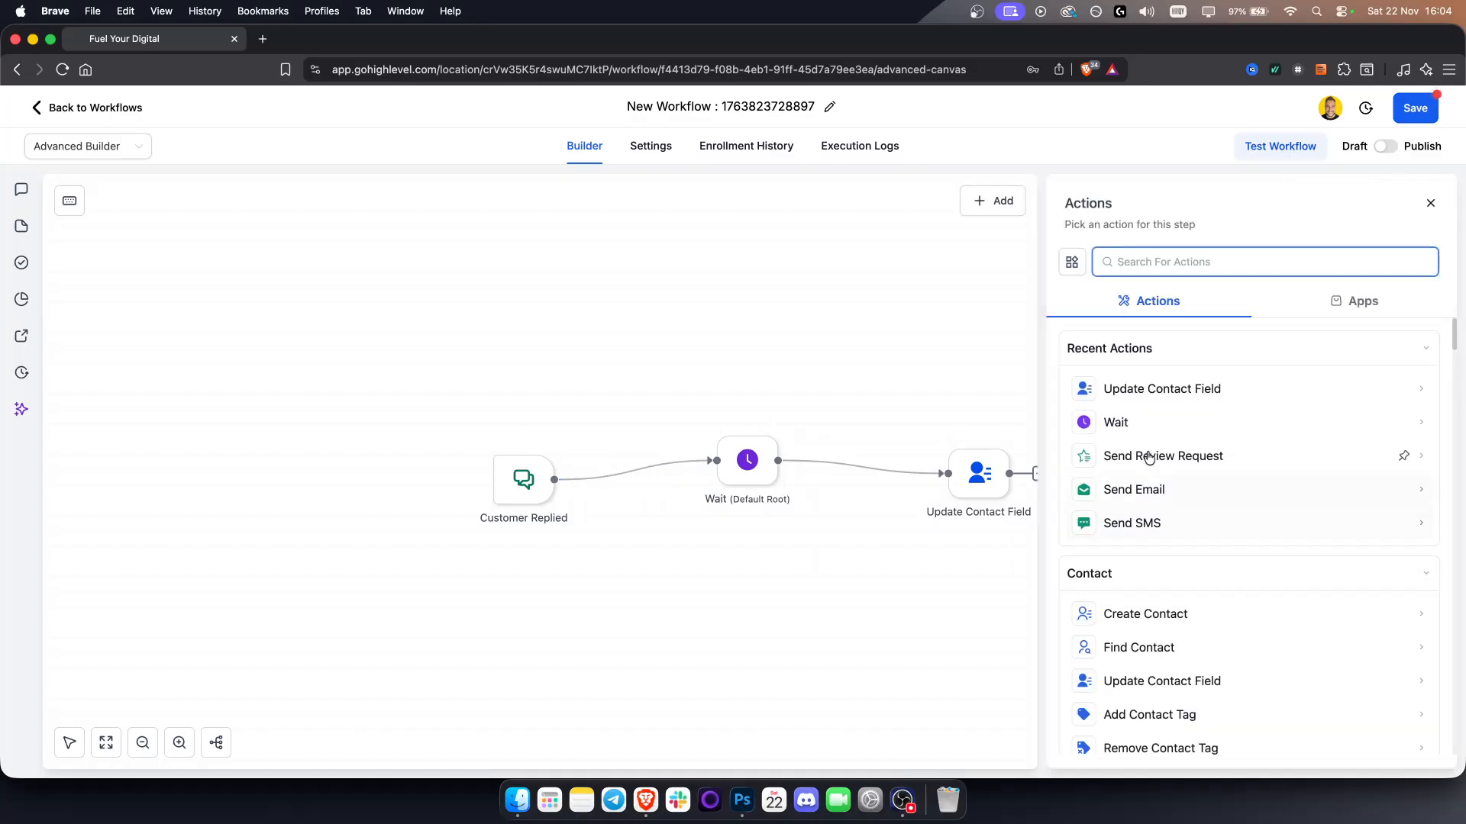
scroll(1161, 481, "down", 9)
scroll(1170, 506, "down", 5)
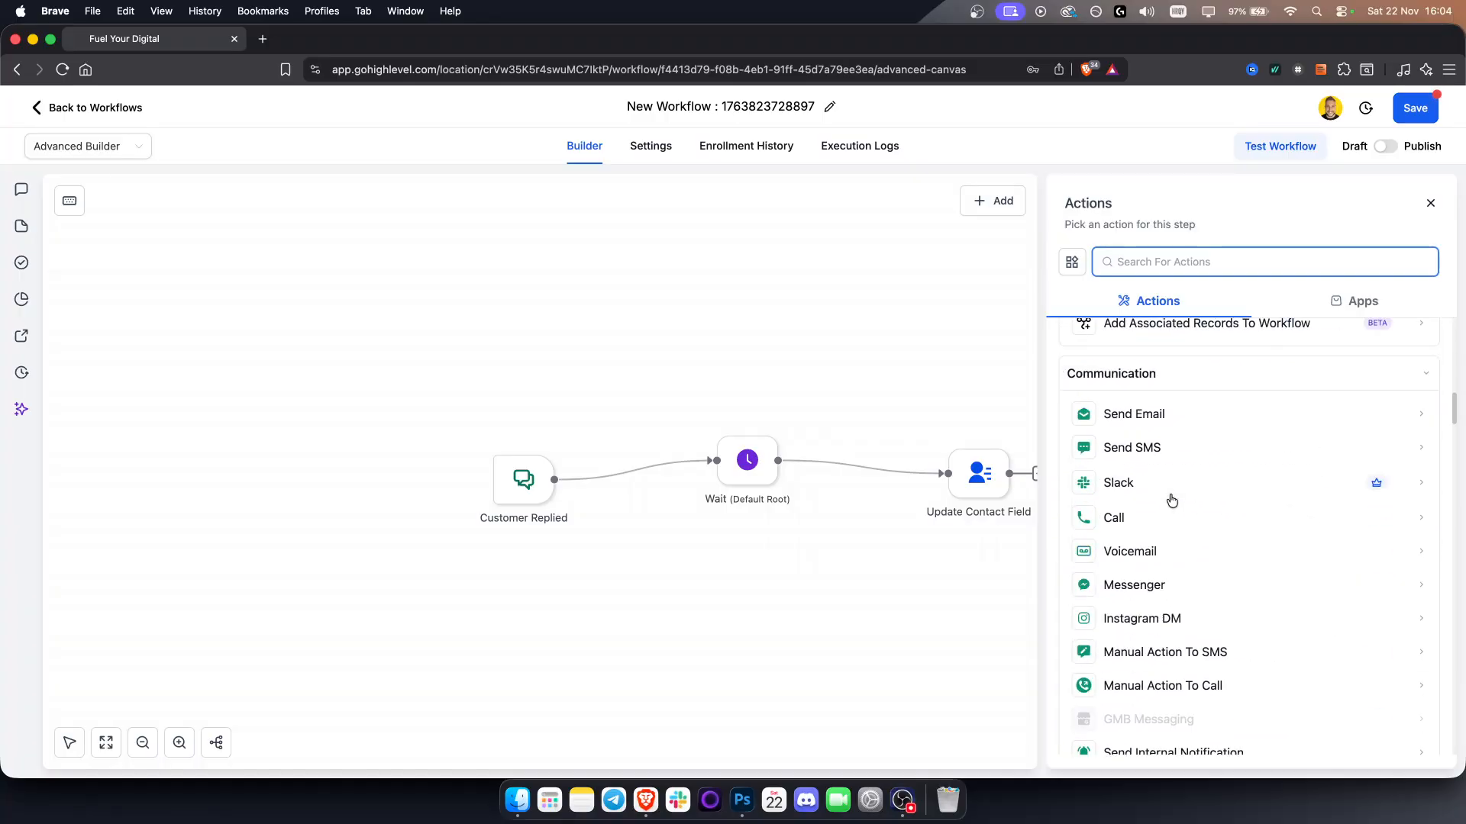
left_click(1118, 553)
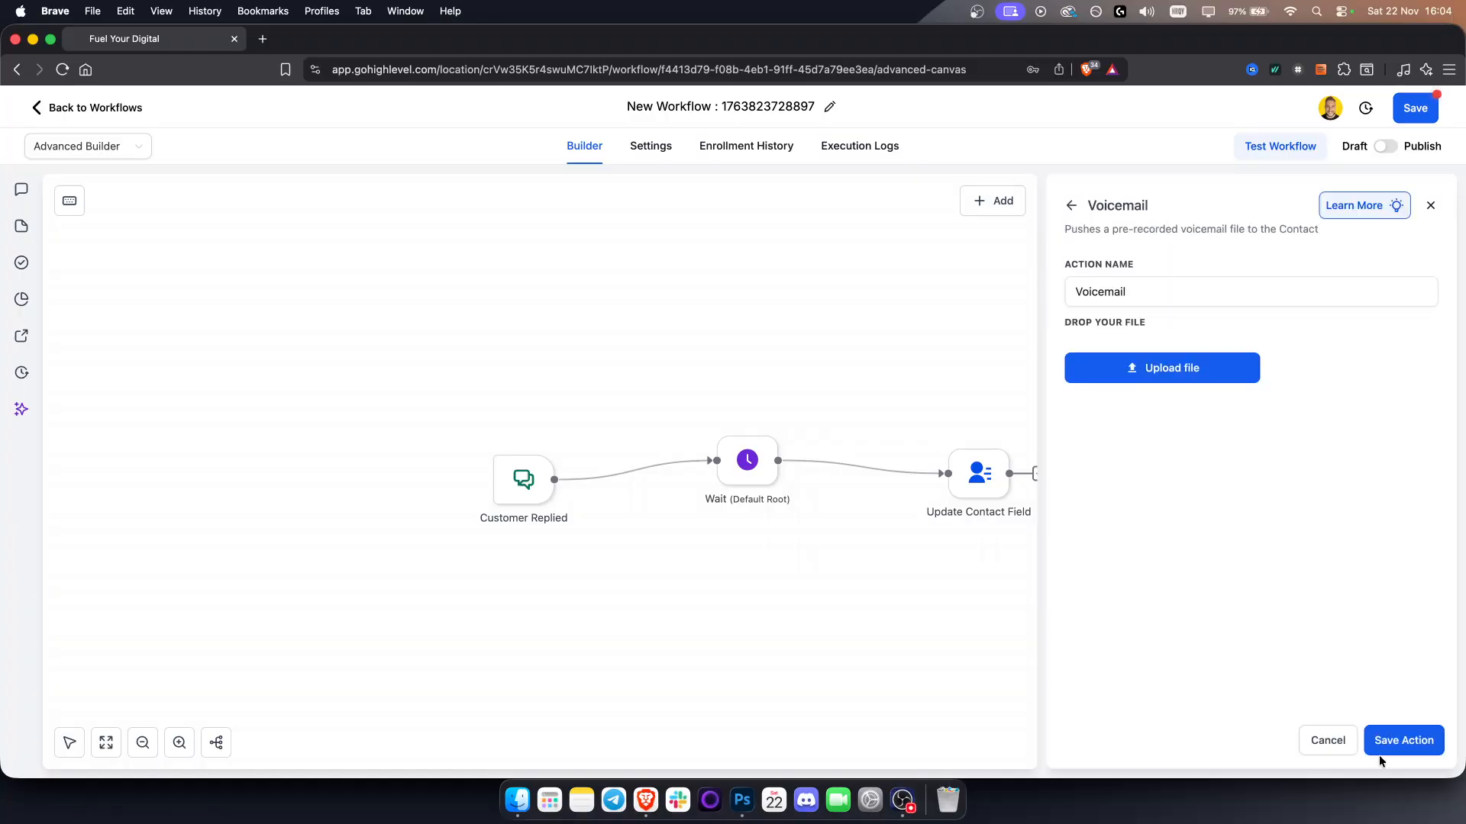
left_click(1407, 740)
left_click(1155, 322)
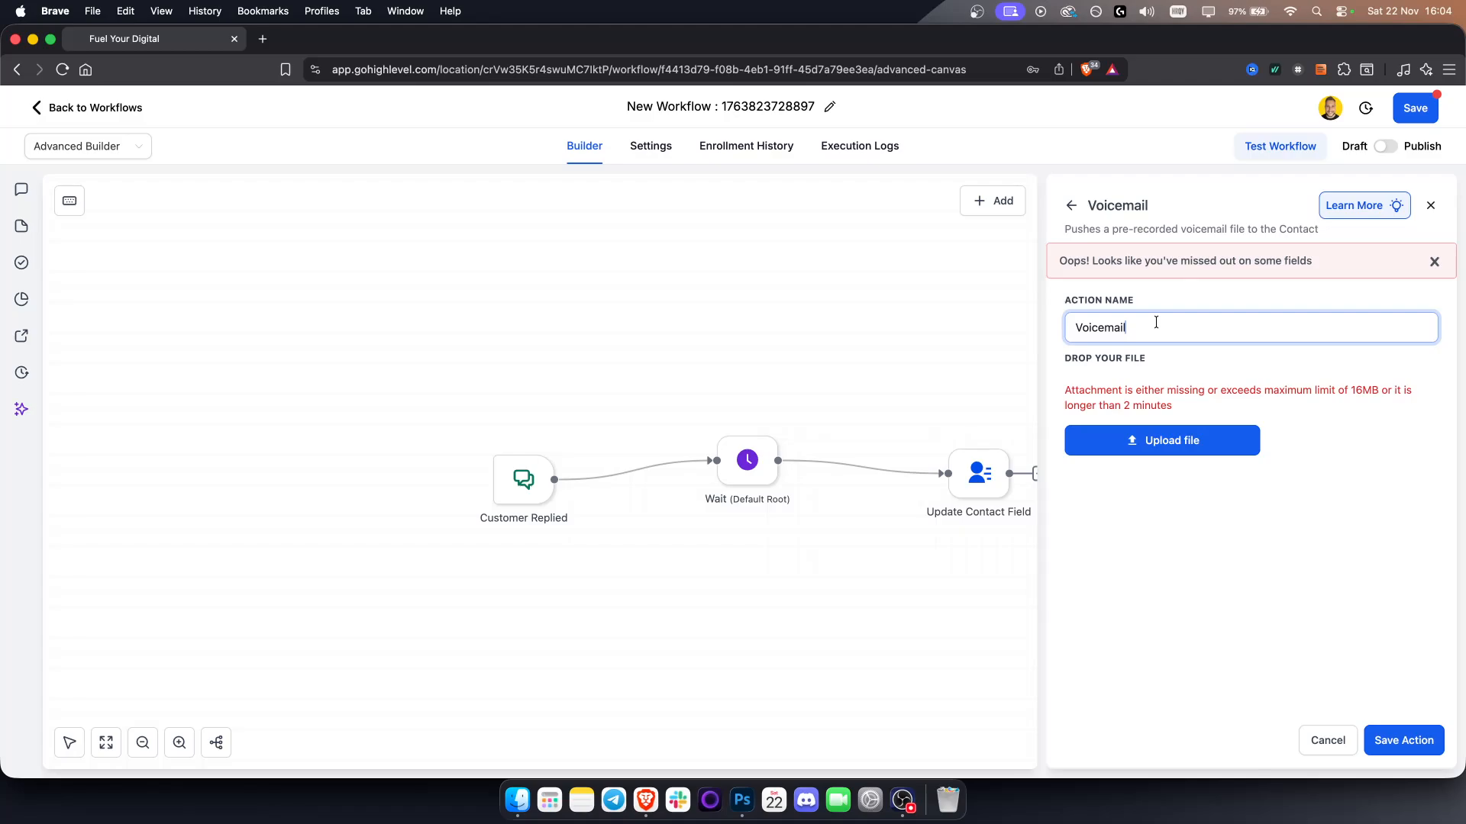
left_click(1071, 205)
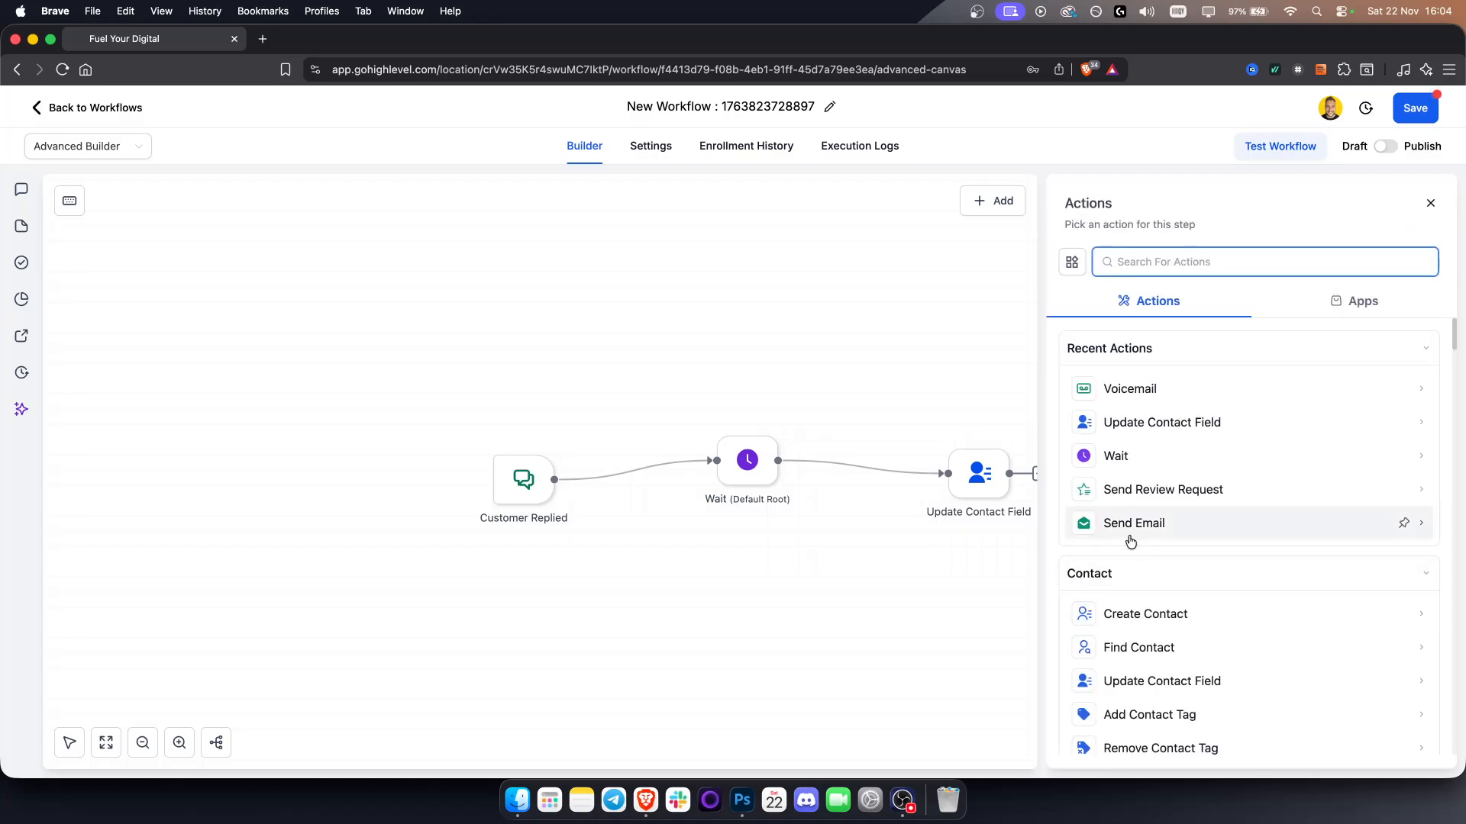
Try a Create Contact action with Business Name set to {{contact.name}}, then discard the unsaved changes
scroll(1160, 685, "down", 8)
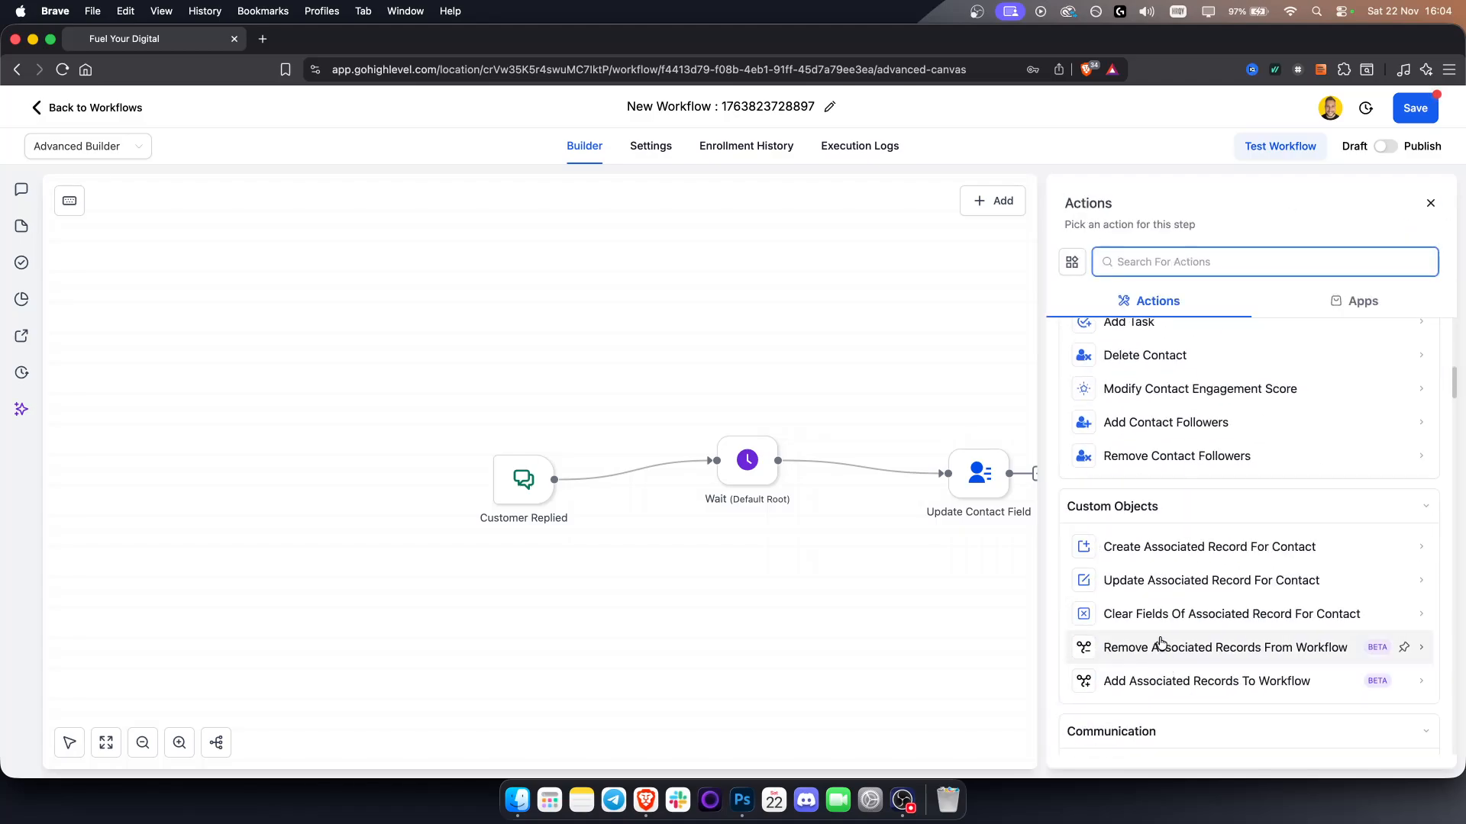
scroll(1145, 636, "up", 4)
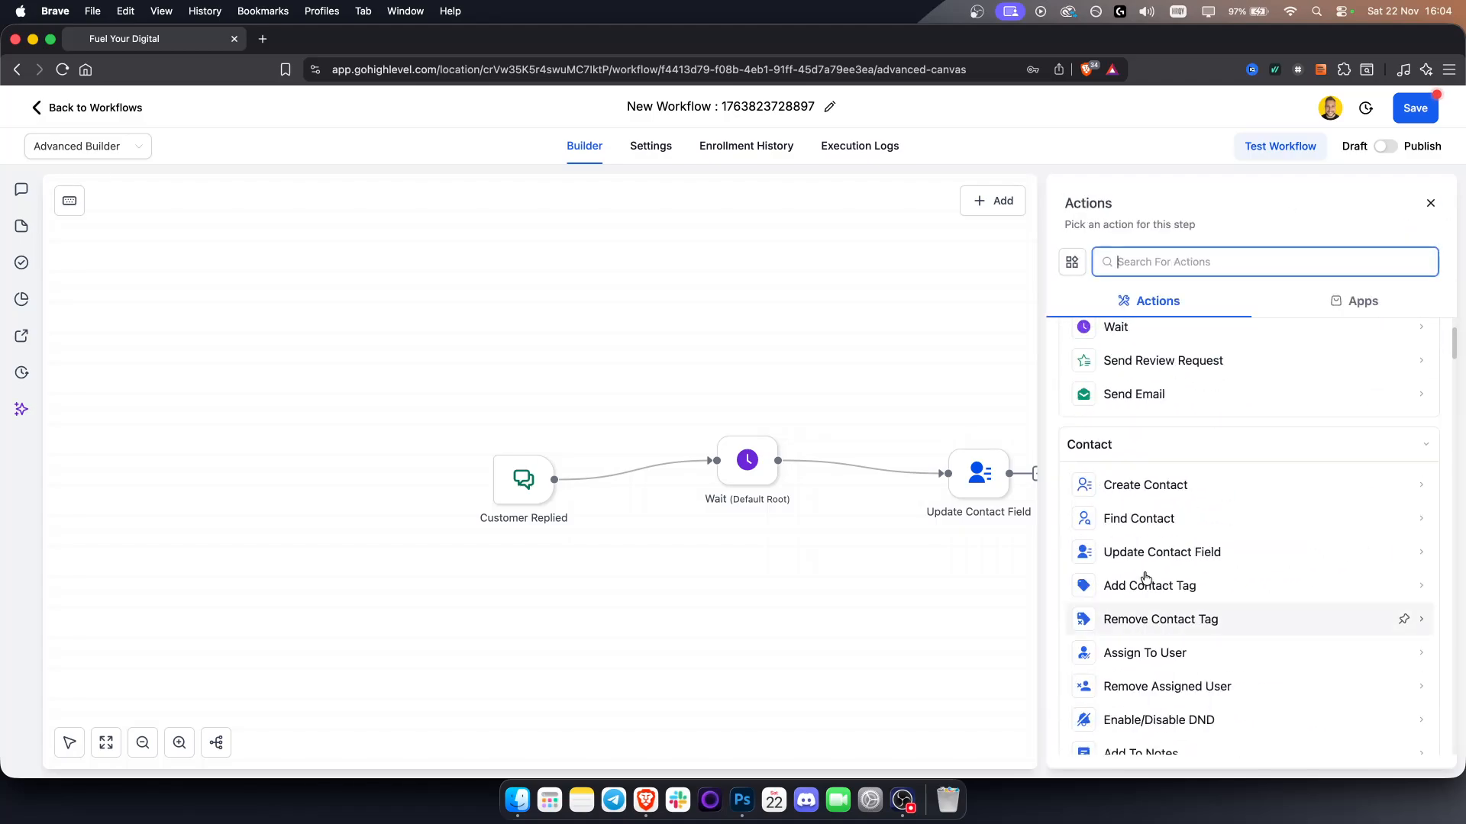
left_click(1142, 488)
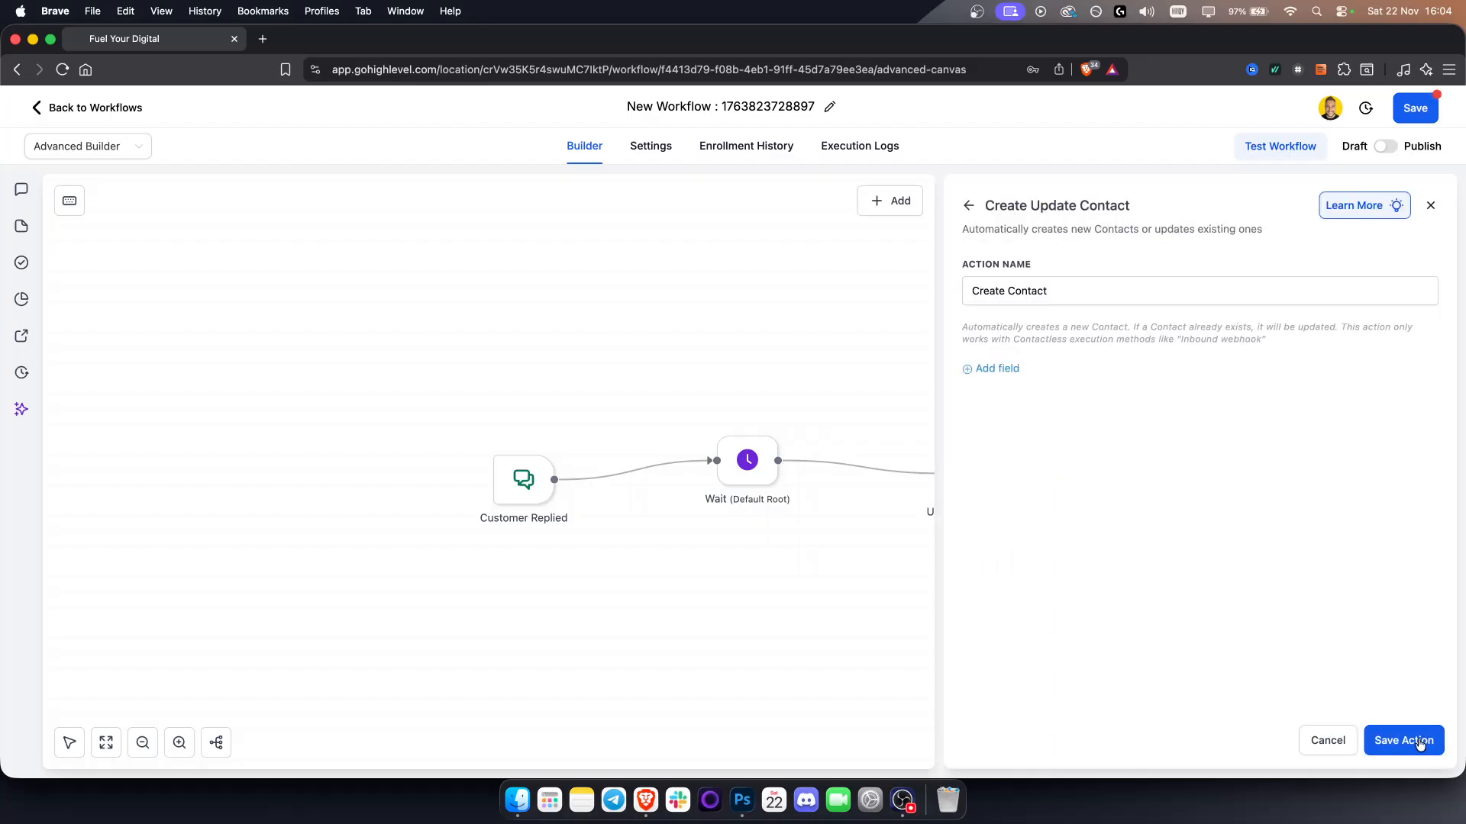
left_click(1418, 743)
left_click(1003, 404)
left_click(1059, 403)
left_click(1000, 501)
left_click(1275, 406)
left_click(1281, 428)
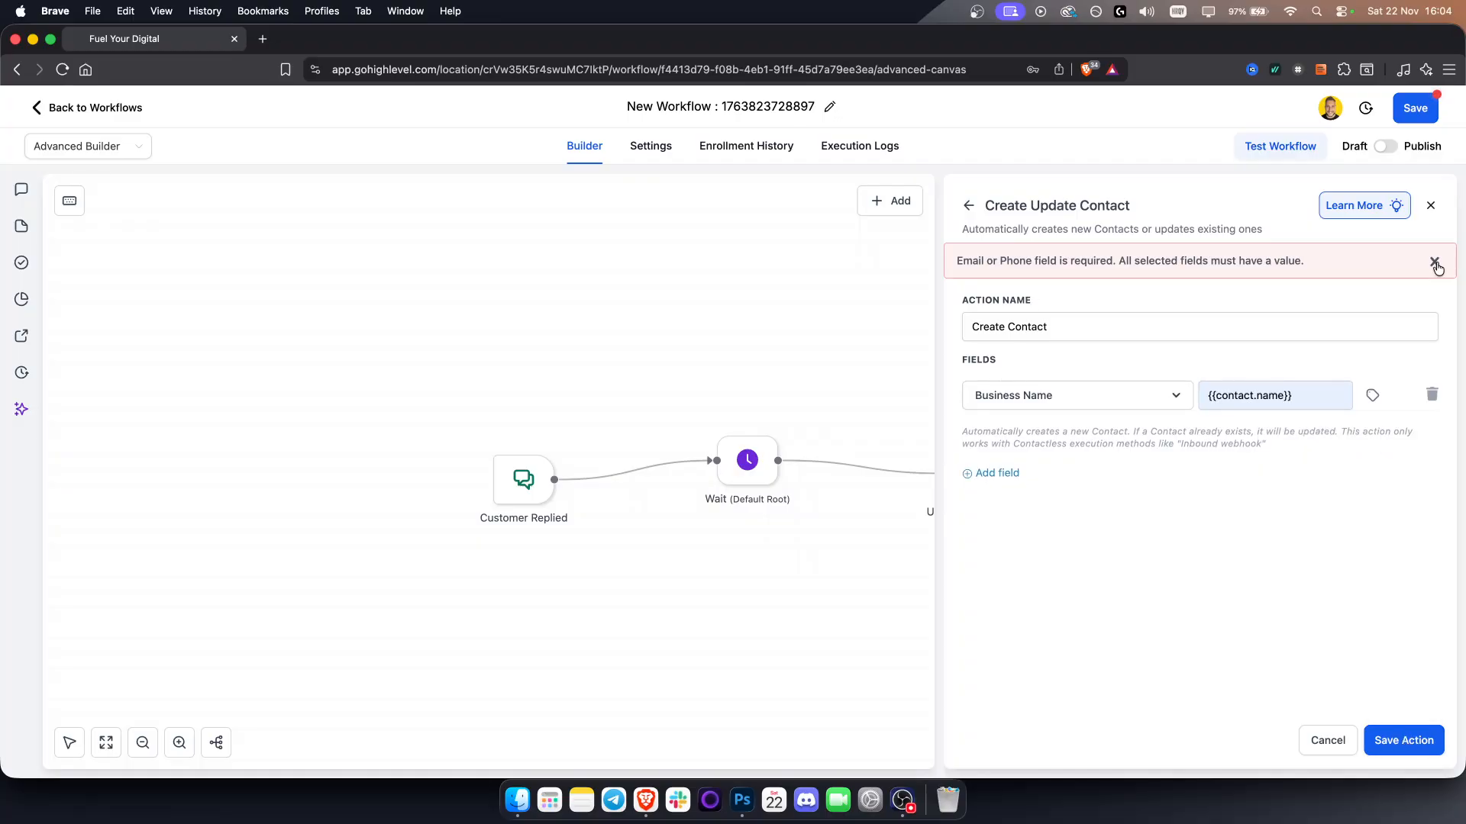
left_click(963, 205)
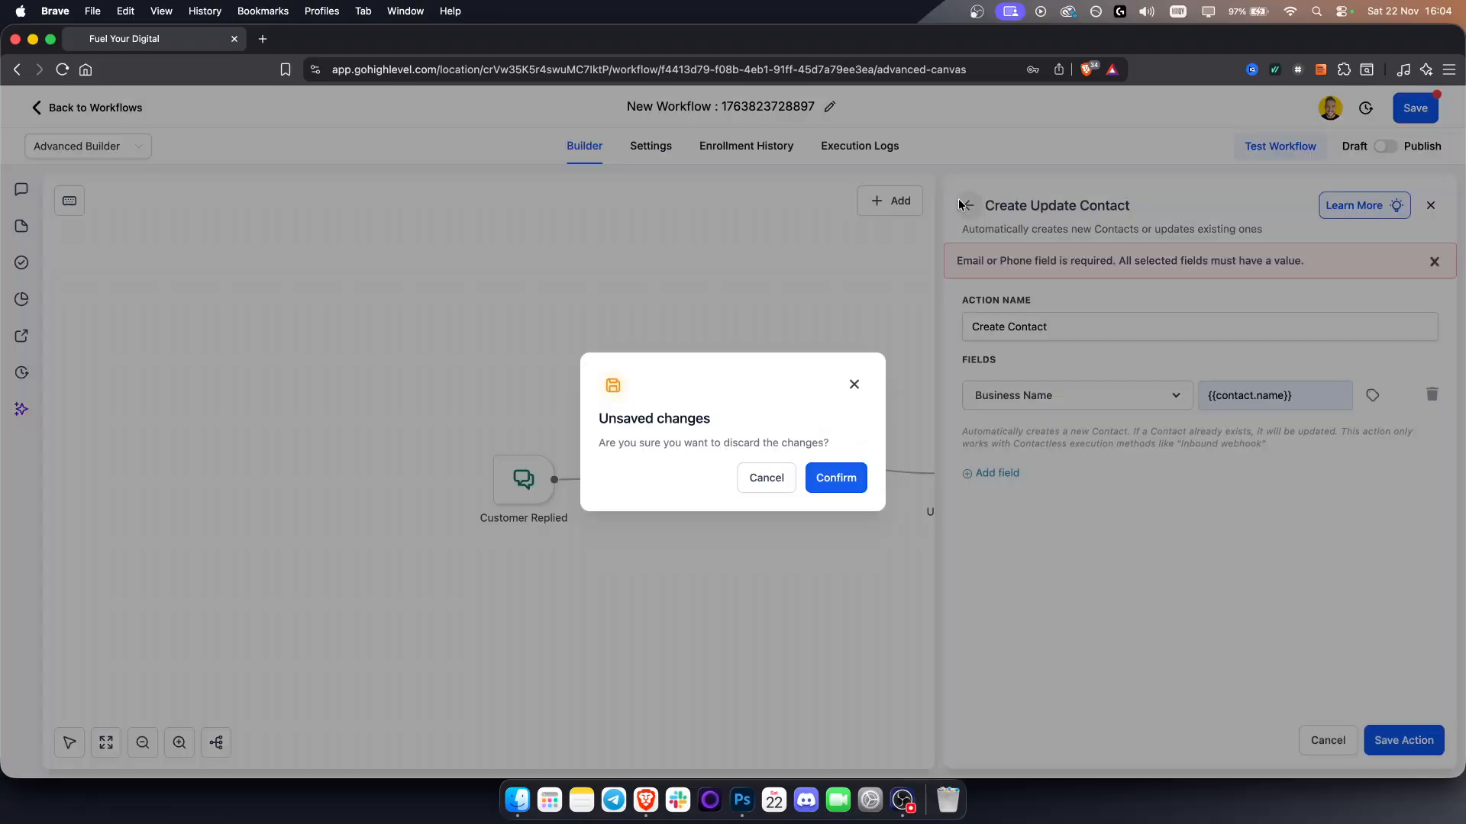
left_click(838, 476)
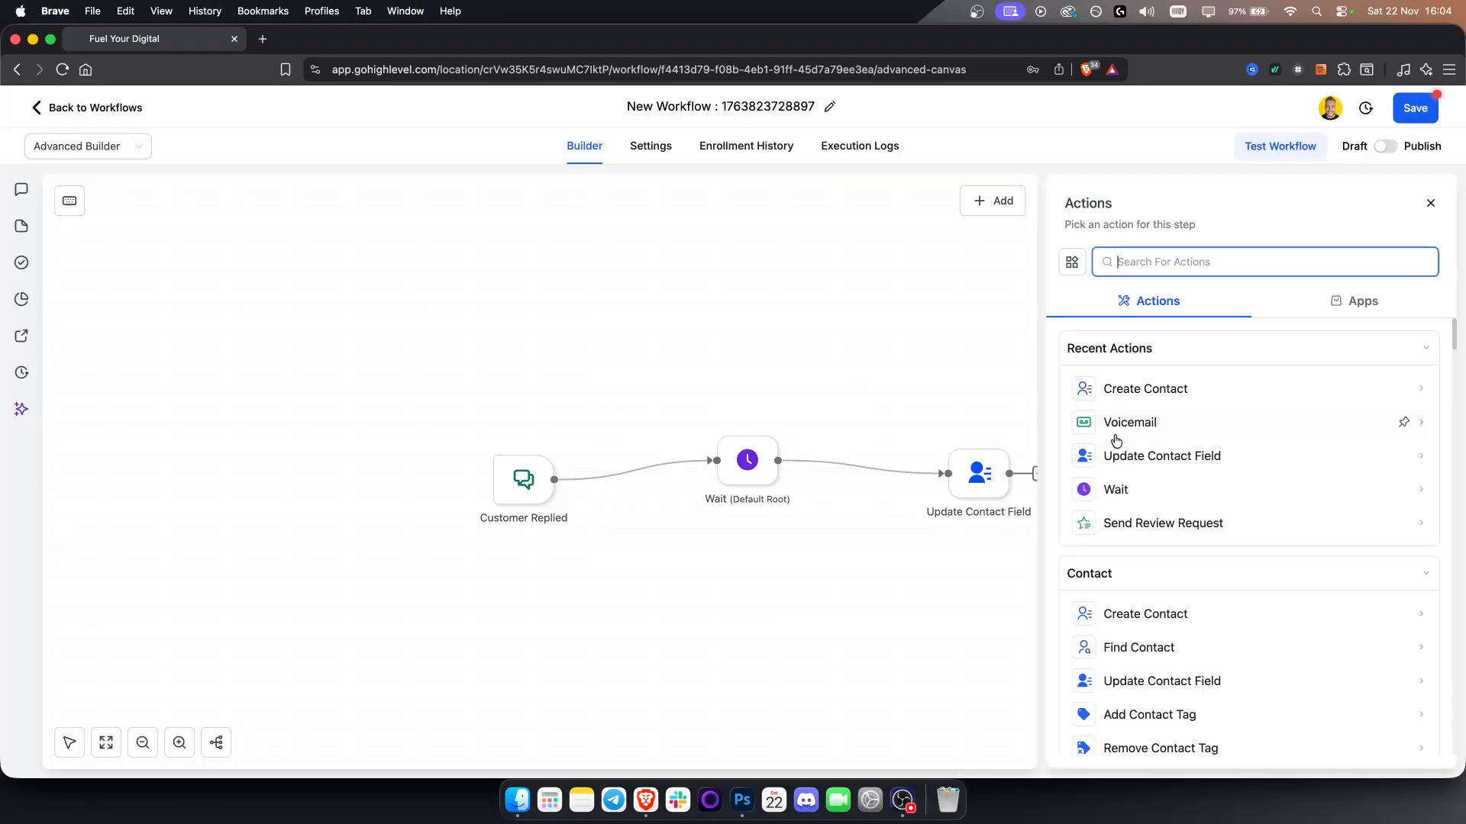
Add a standalone Send Review Request action with a review type chosen and place it above the Update Contact Field node
left_click(1170, 523)
left_click(1388, 732)
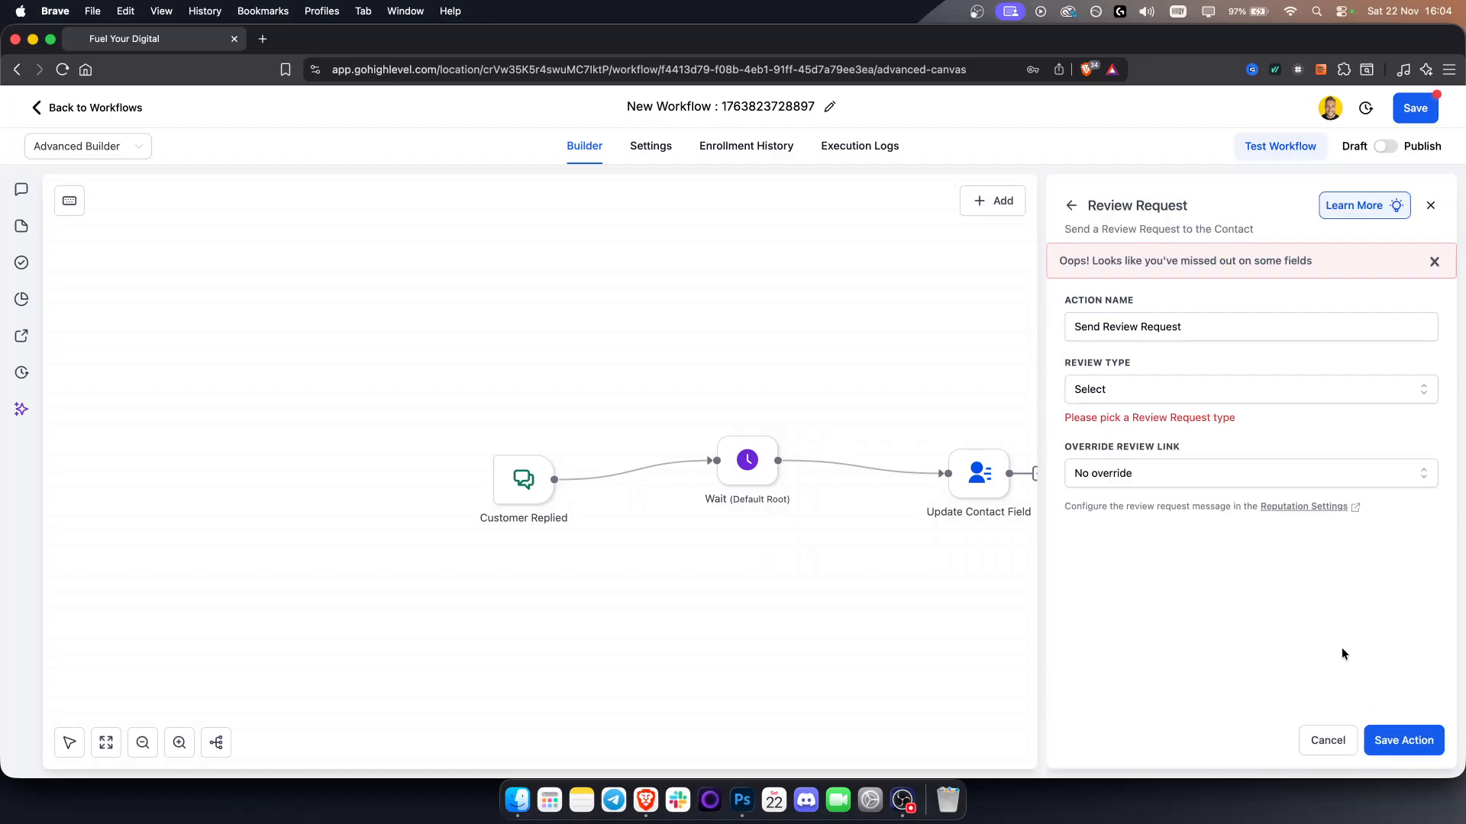
left_click(1120, 391)
left_click(1110, 429)
left_click(1416, 742)
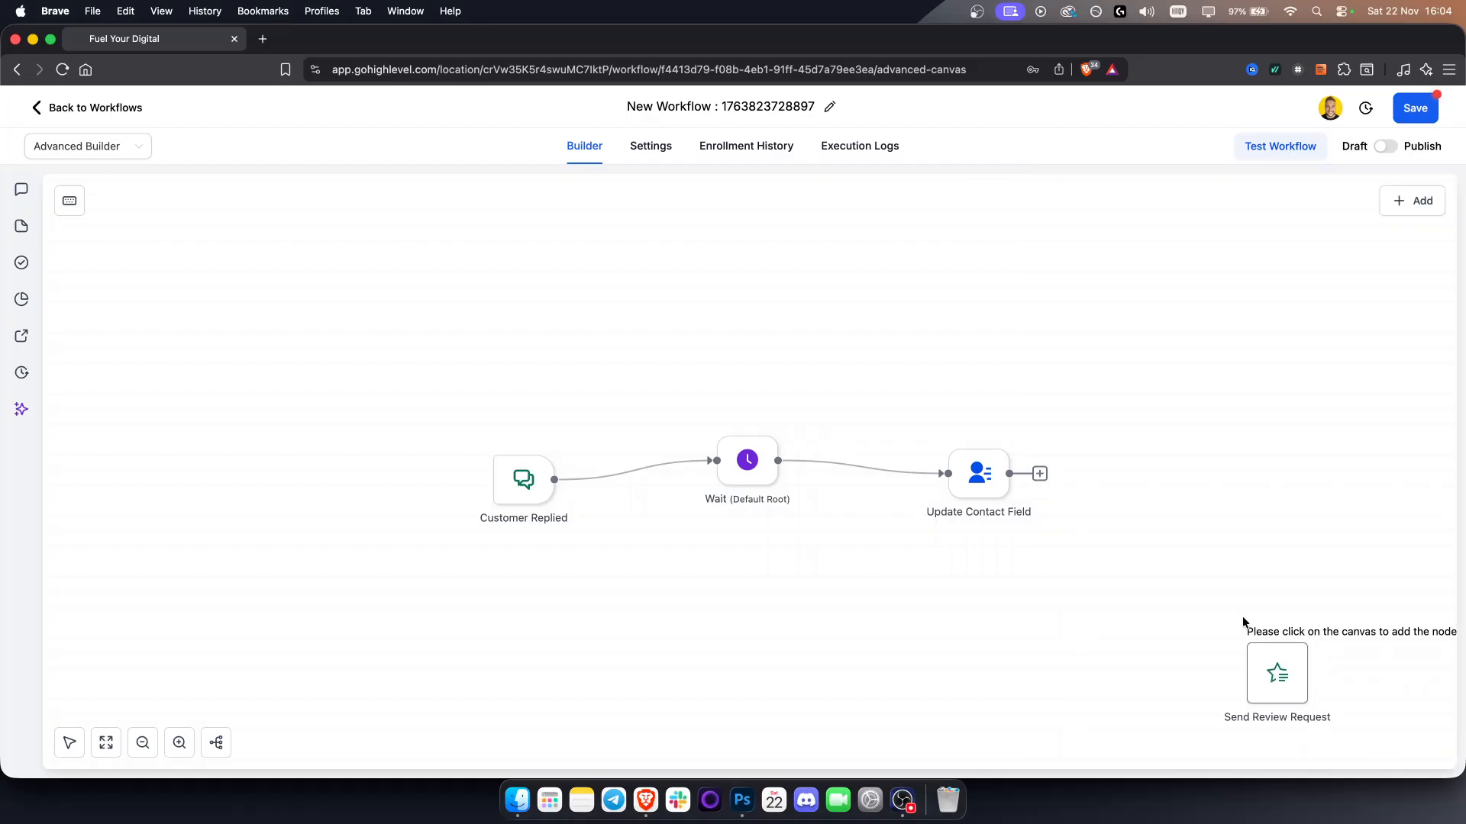
left_click(1122, 378)
left_click(1126, 366)
left_click(1126, 366)
left_click(1126, 367)
left_click(1126, 366)
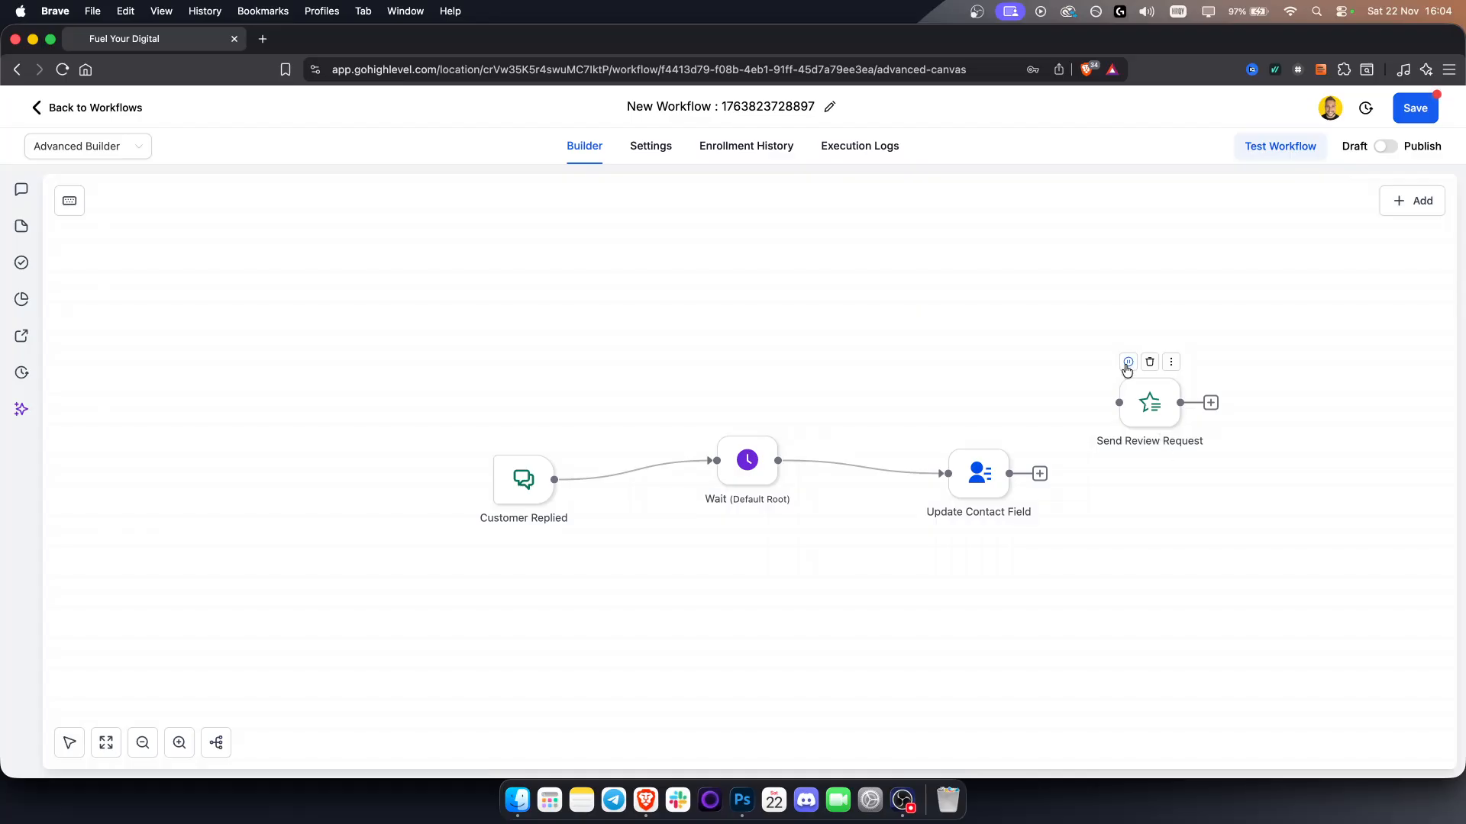
left_click_drag(1145, 398, 978, 344)
Try to switch to the Standard Builder while the disconnected node remains, and dismiss the notice
left_click(128, 154)
left_click(107, 179)
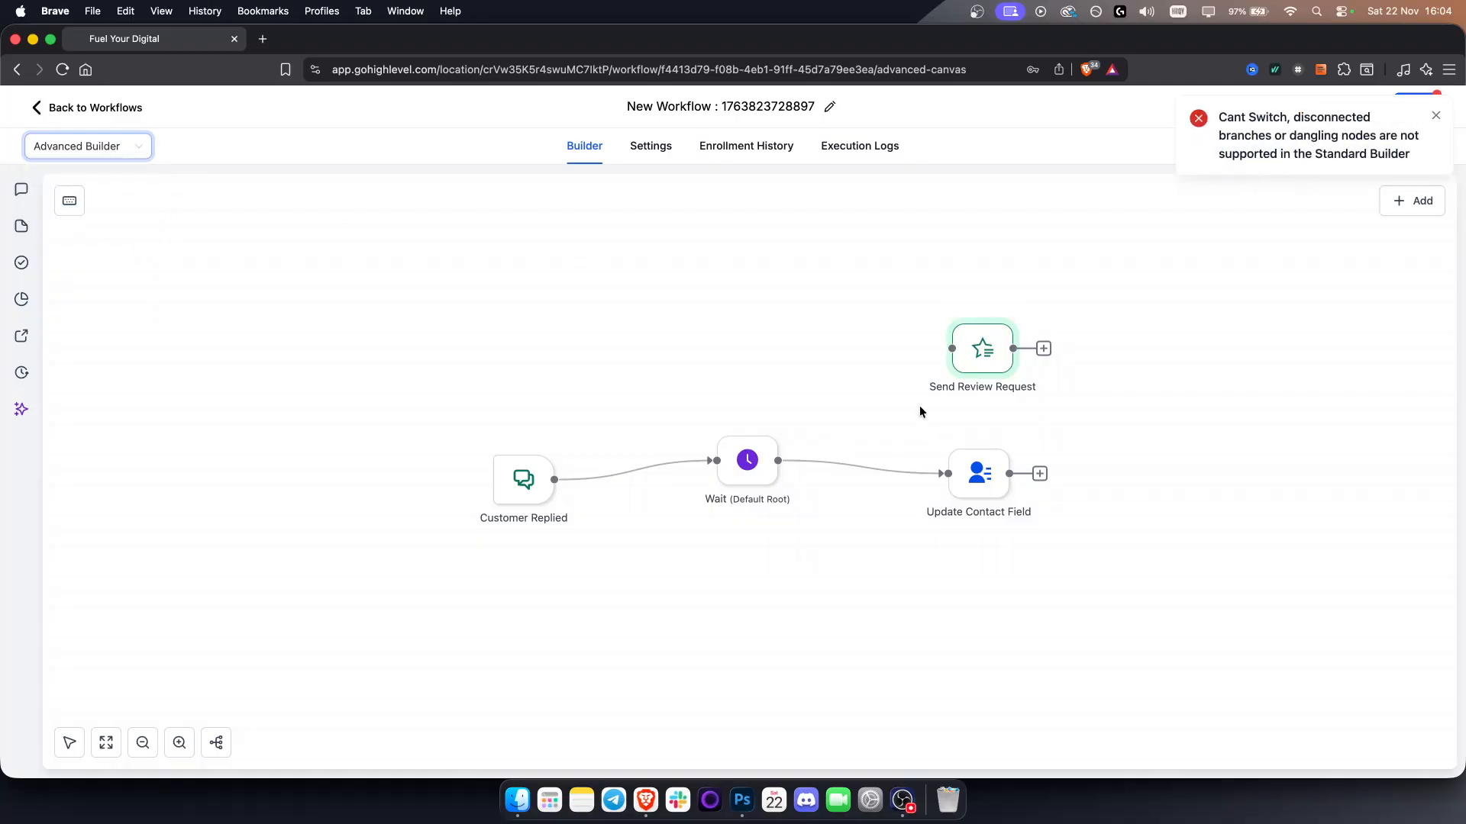
left_click(1429, 119)
Delete the disconnected Send Review Request node
mouse_move(963, 348)
left_click(990, 312)
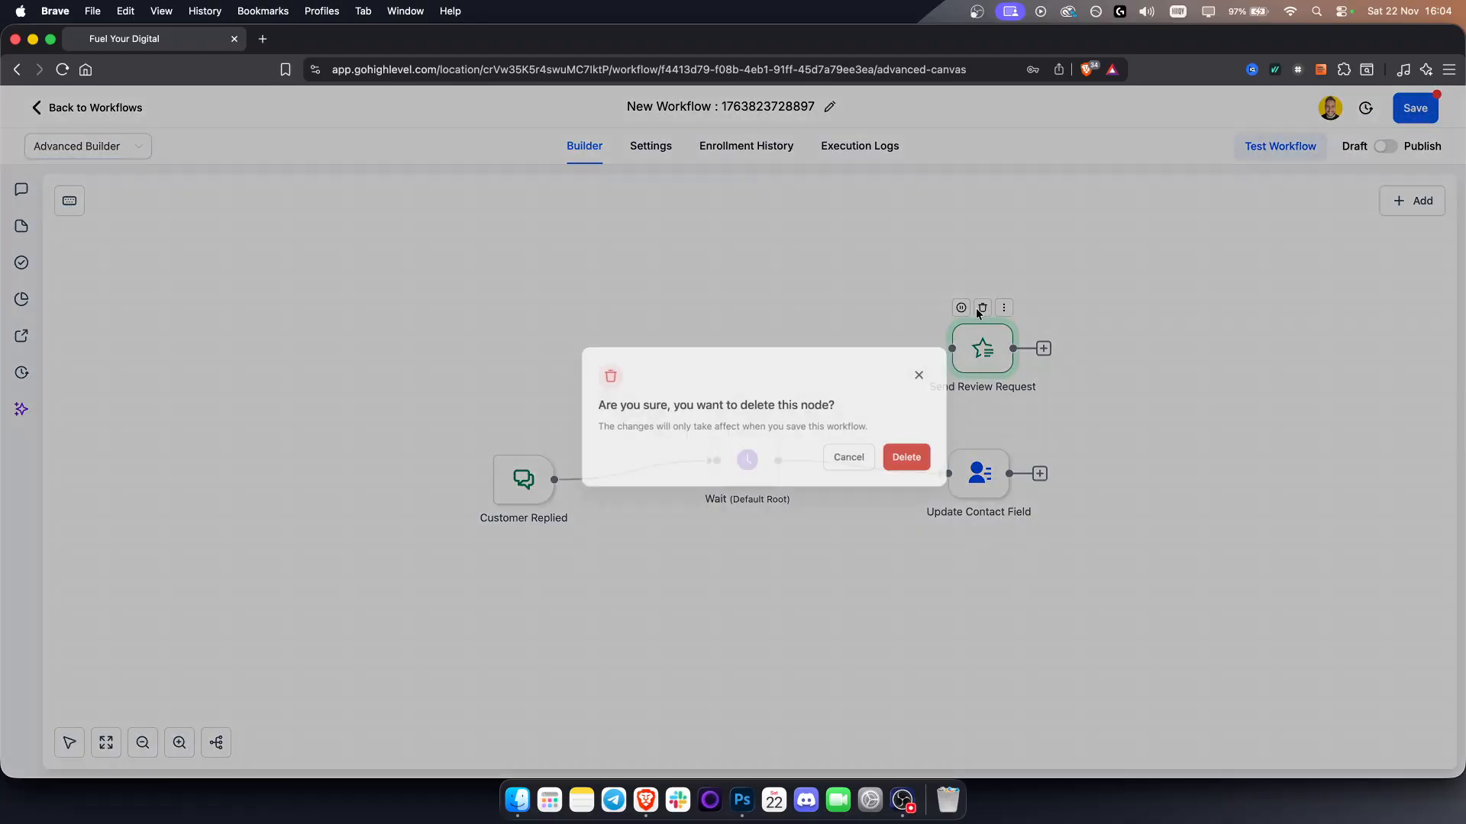
left_click(894, 480)
Switch to the Standard Builder to compare the layout, then return to the Advanced Builder
left_click(92, 145)
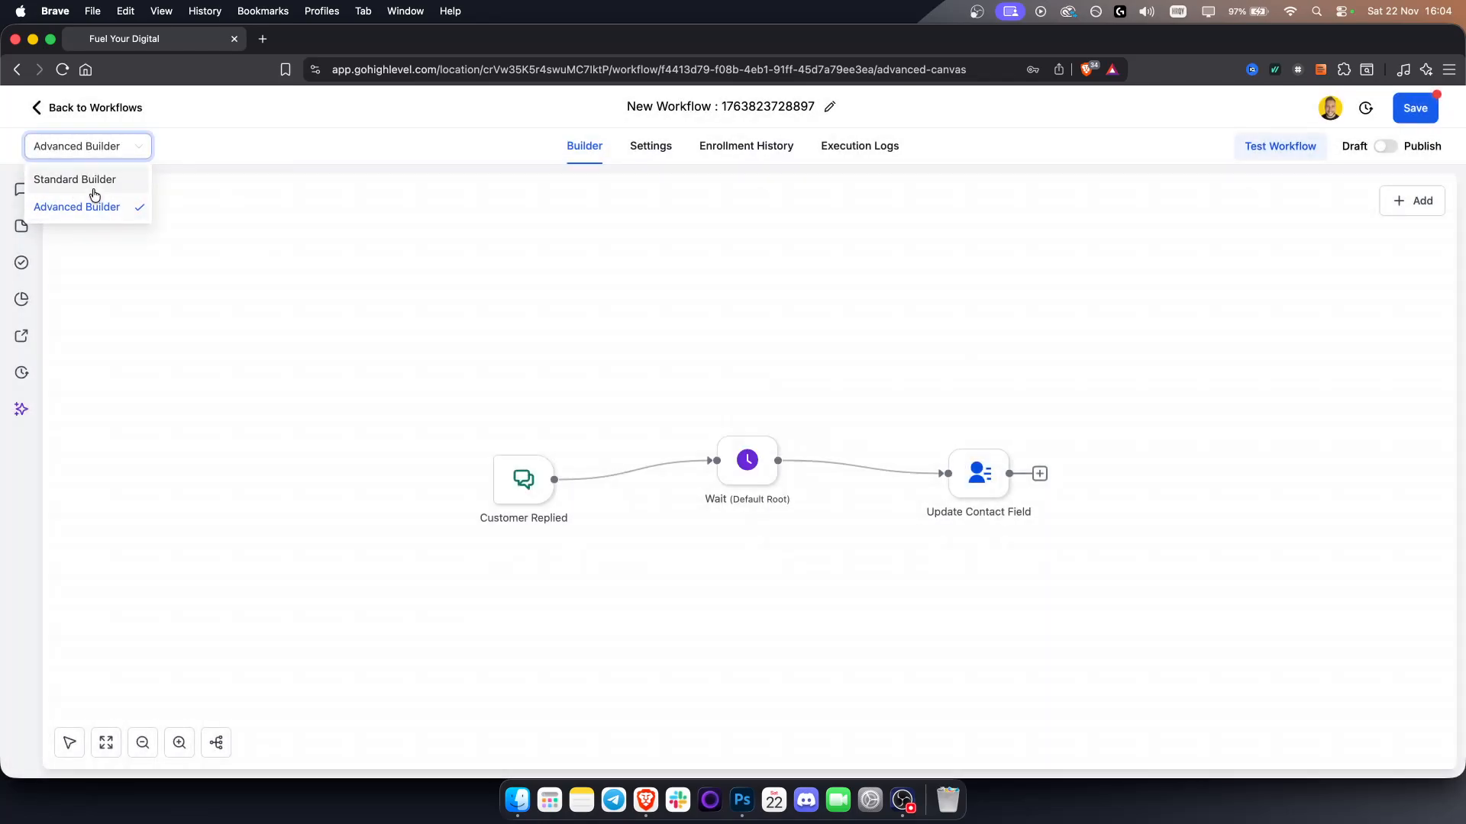
left_click(99, 181)
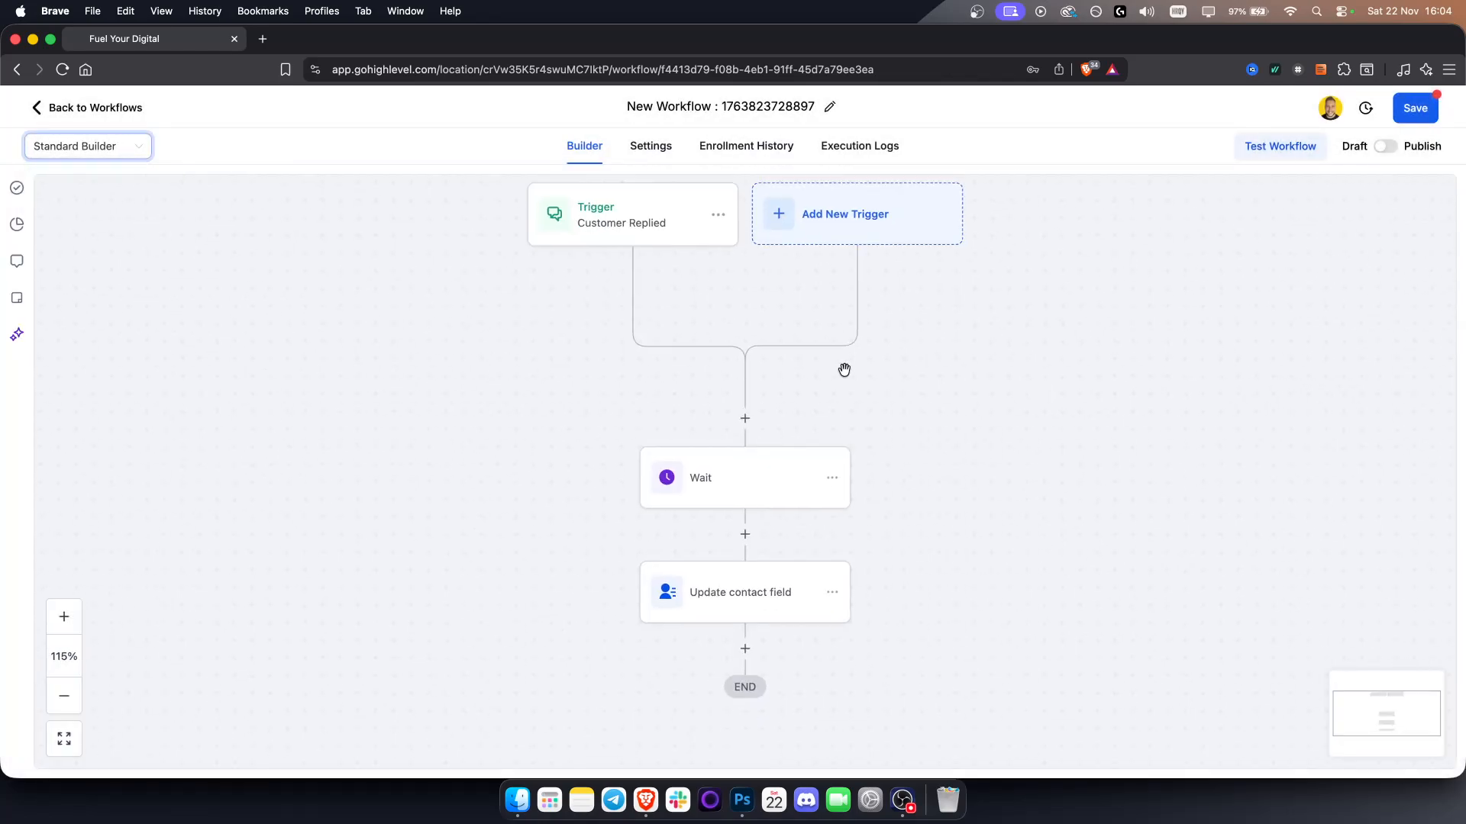
left_click_drag(894, 300, 886, 435)
left_click(123, 152)
left_click(72, 207)
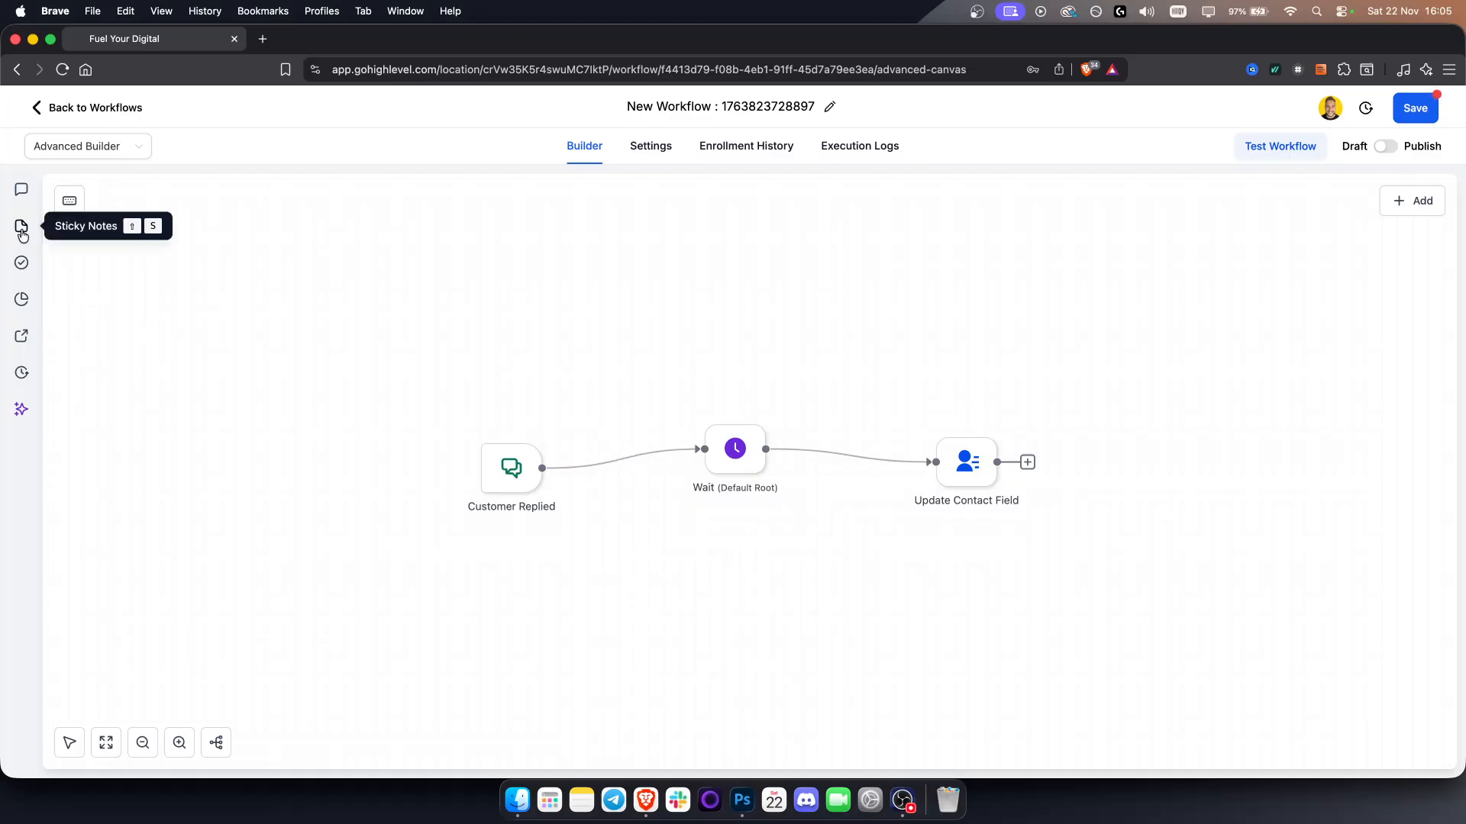
Check the workflow for errors, then open the stats view of the canvas
left_click(31, 271)
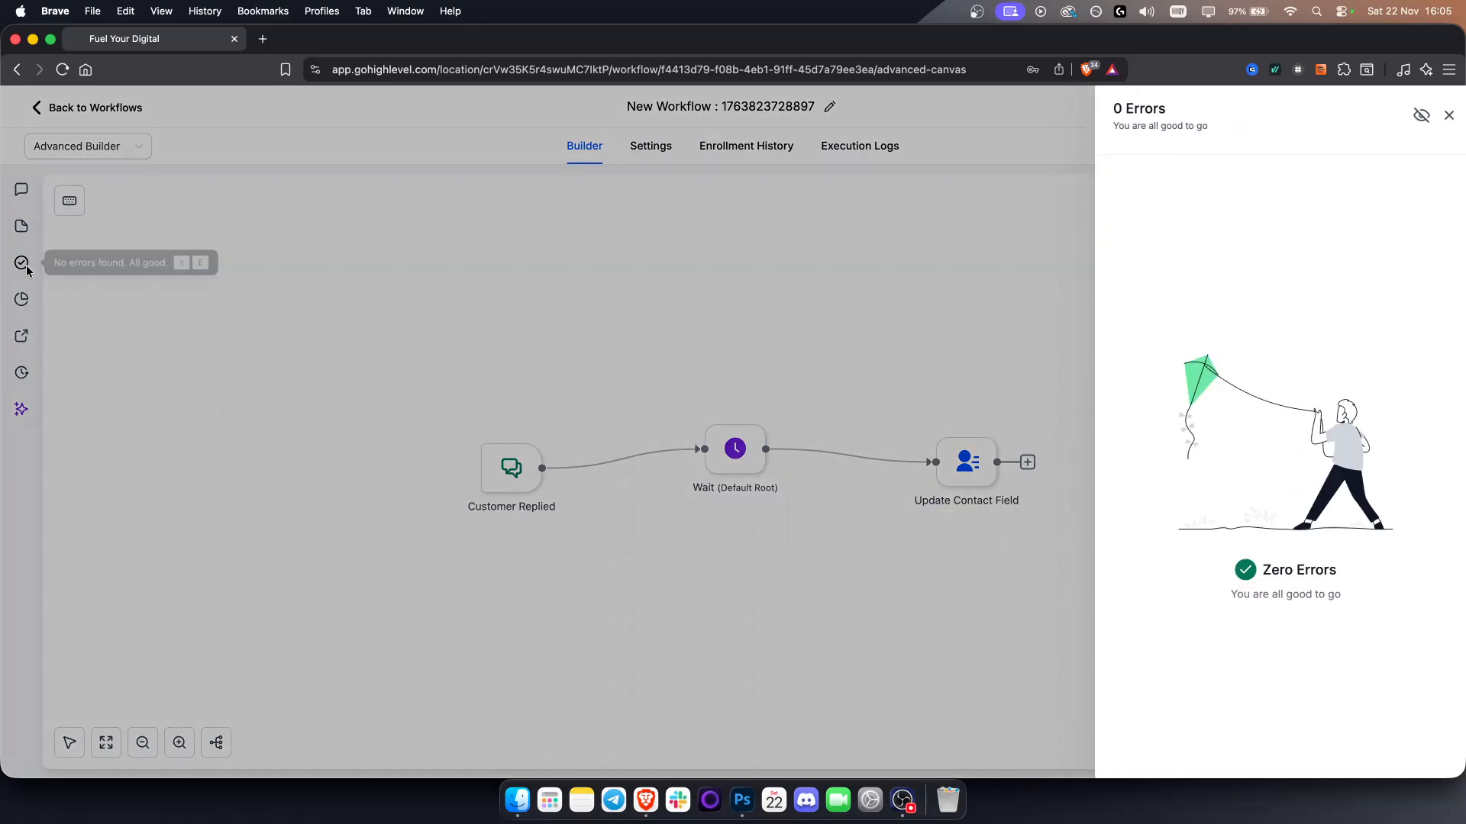
left_click(25, 264)
left_click(21, 304)
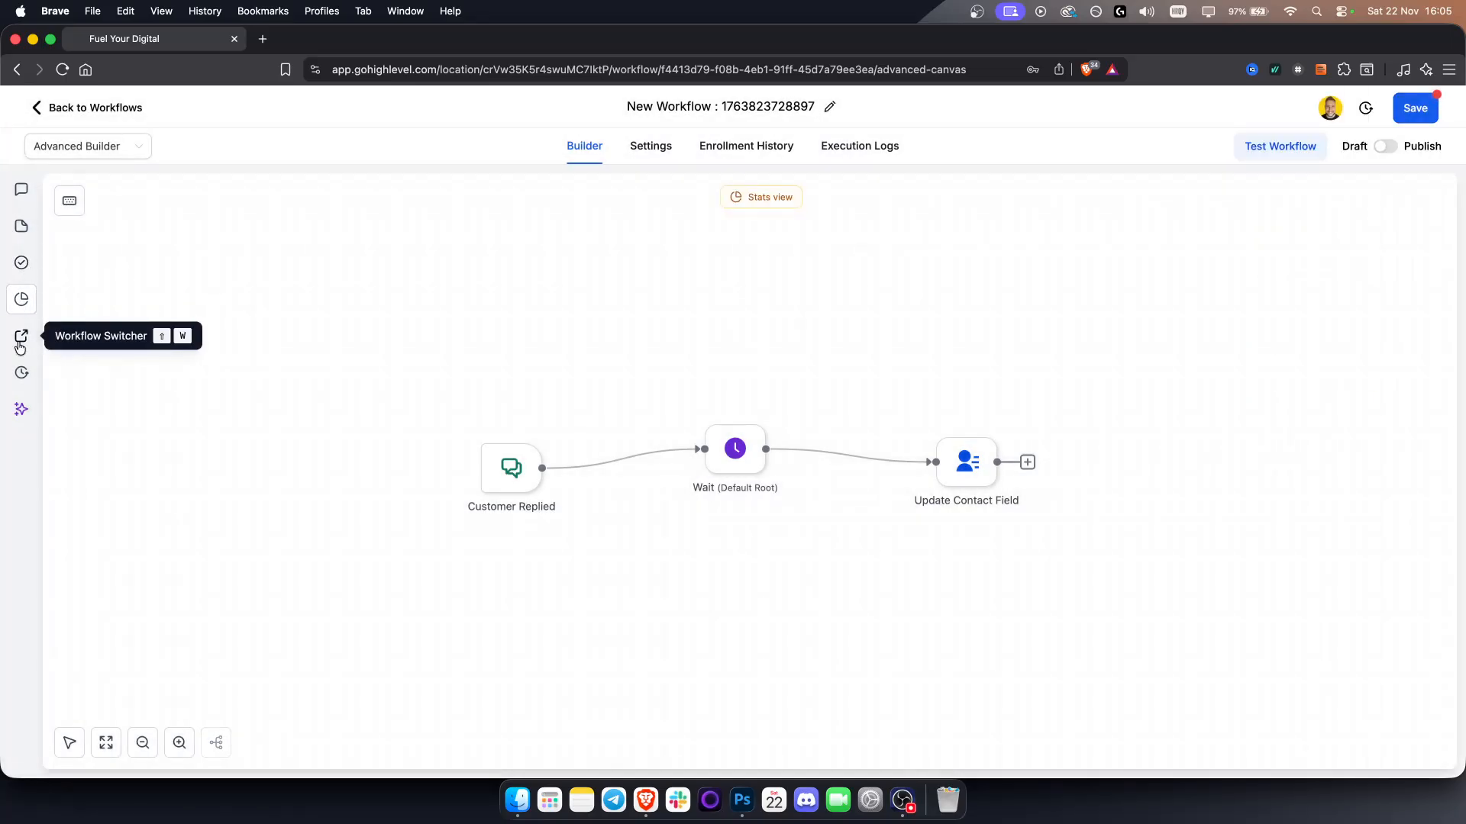
Use the Workflow Switcher to open another recent workflow in a new tab, then close that tab
left_click(86, 150)
left_click(77, 203)
left_click(24, 343)
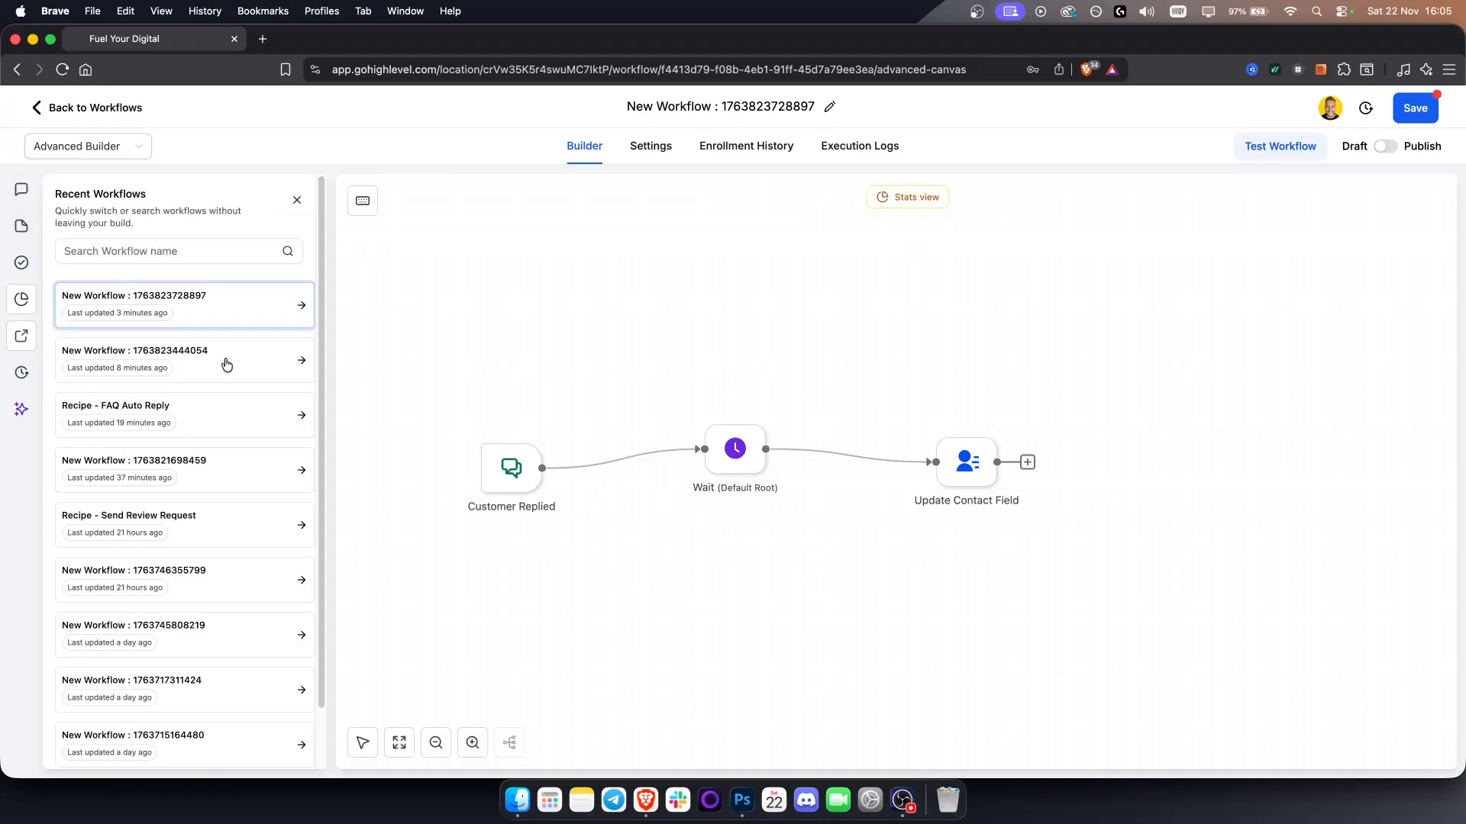
left_click(223, 359)
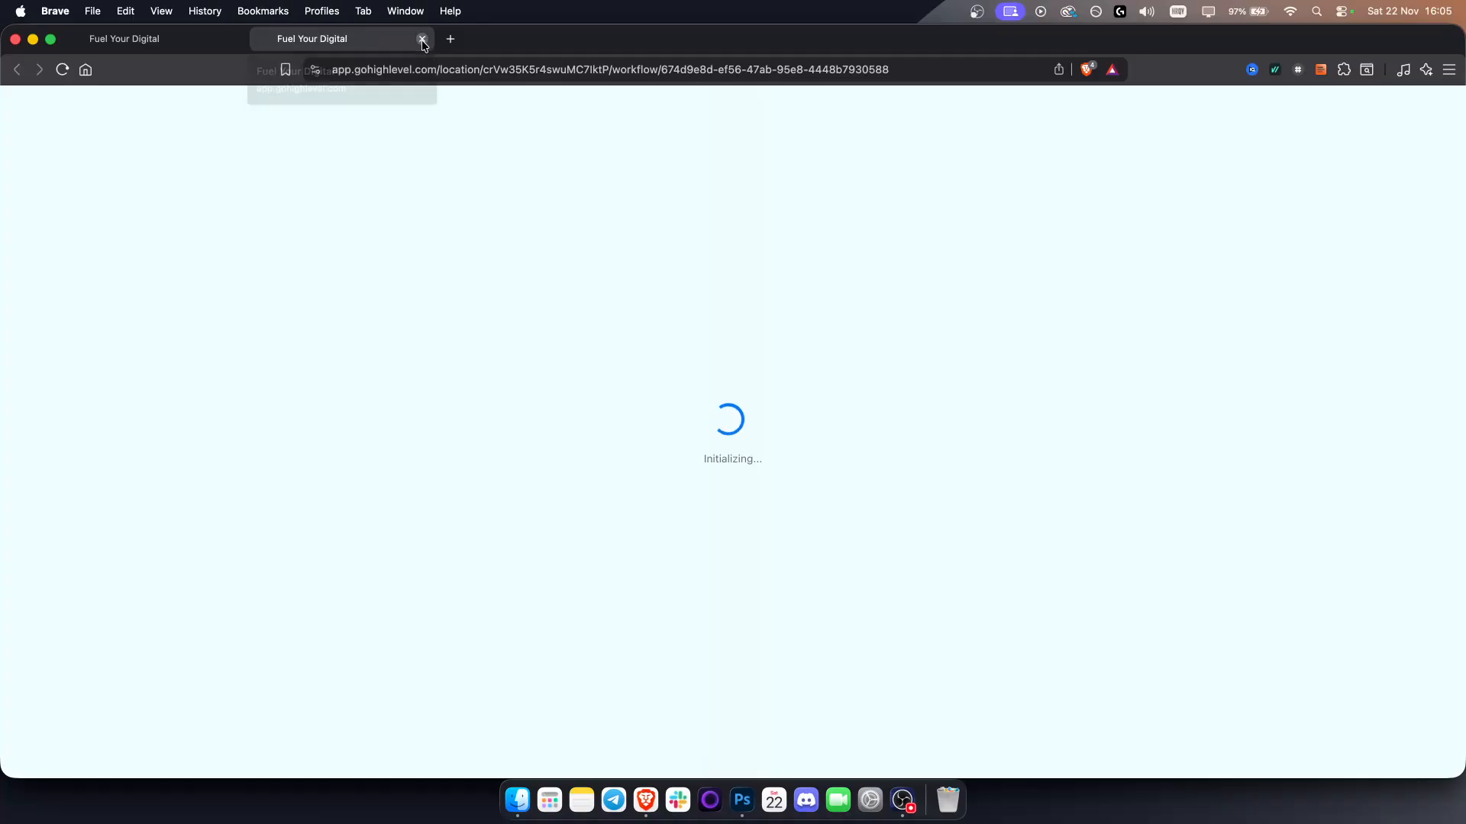
left_click(422, 39)
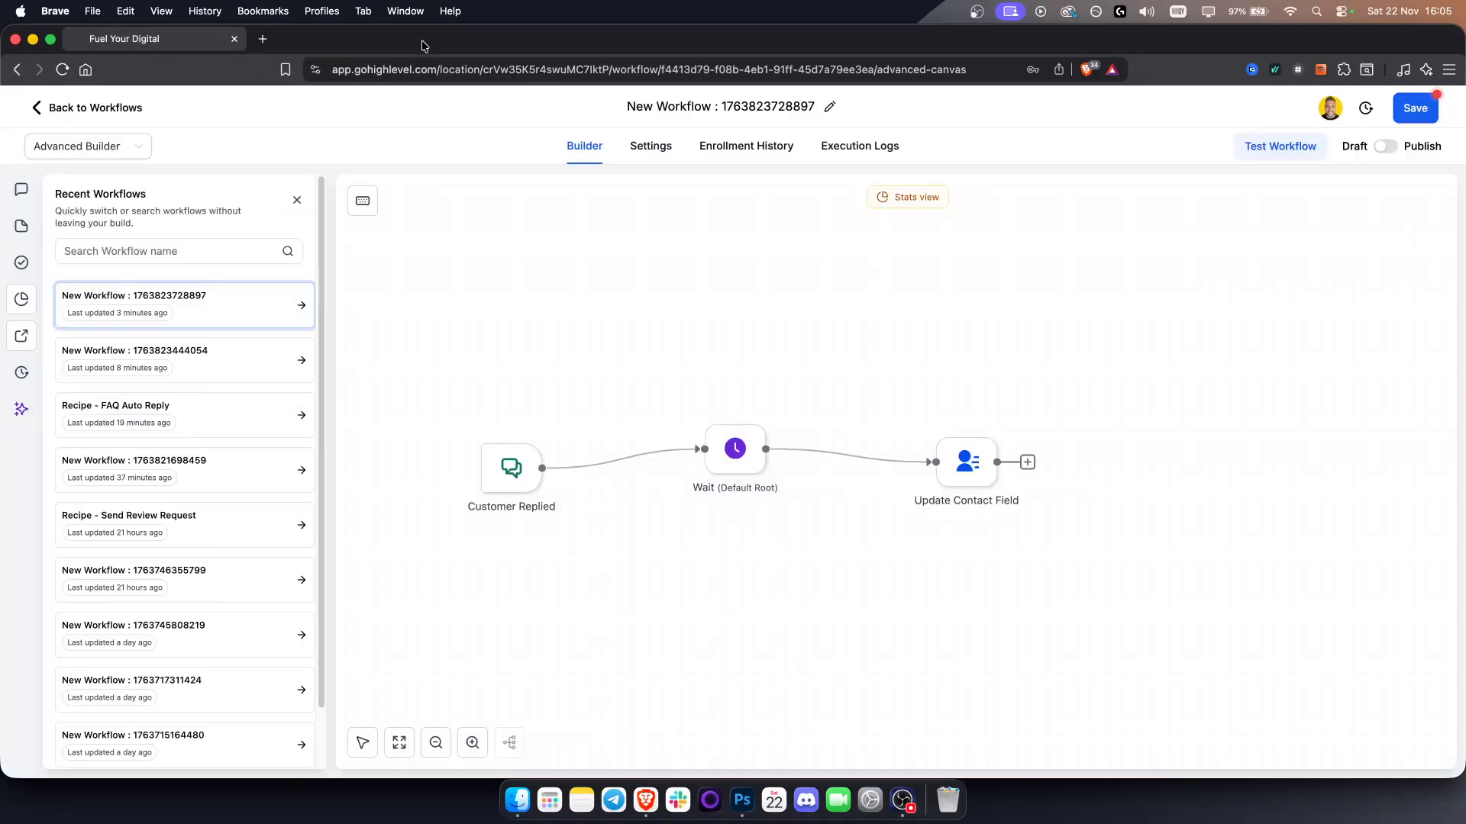
Review the version history, then open Workflow AI and start an edit-this-workflow prompt
left_click(22, 373)
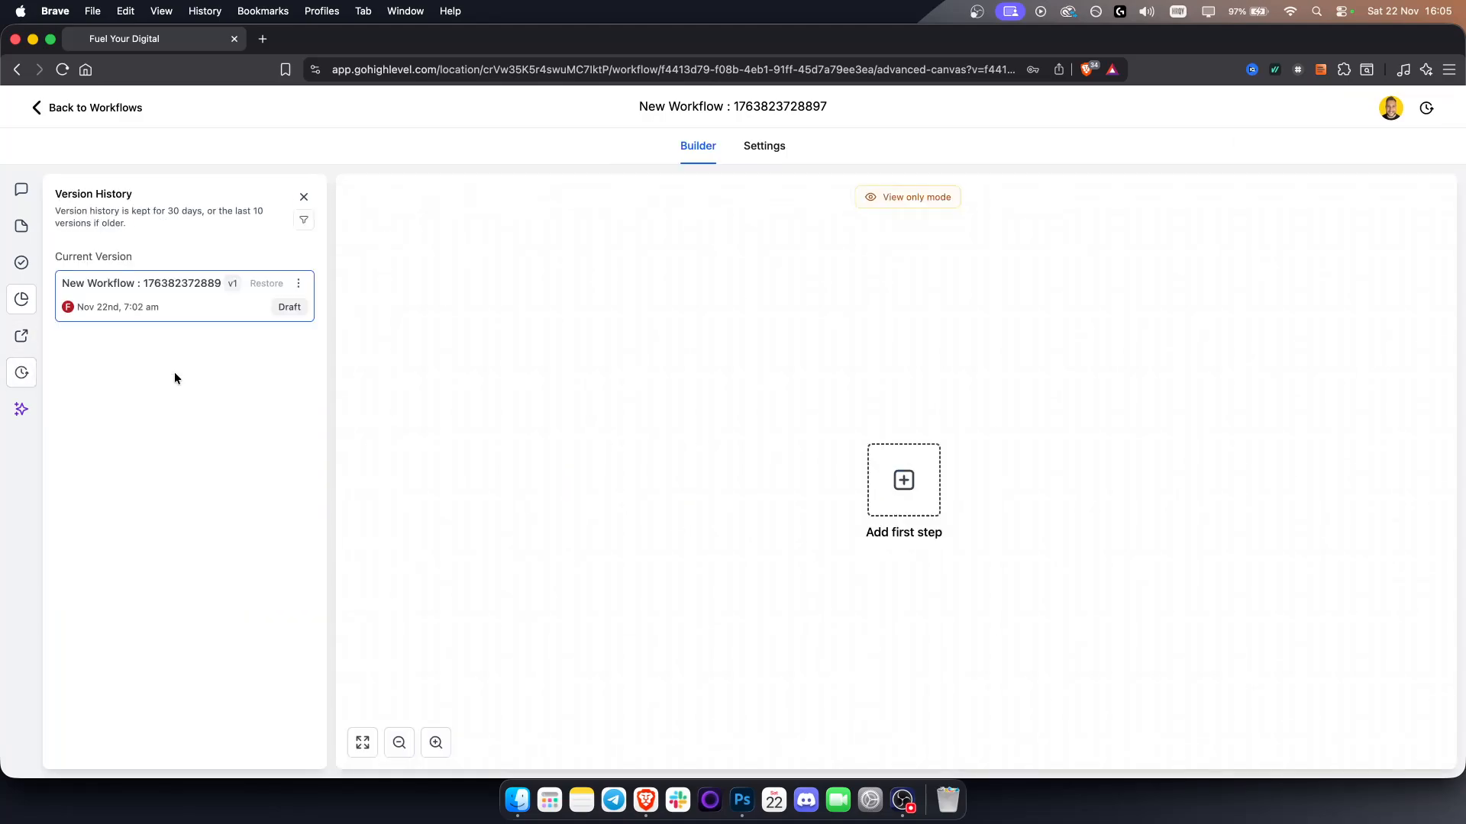
left_click(15, 405)
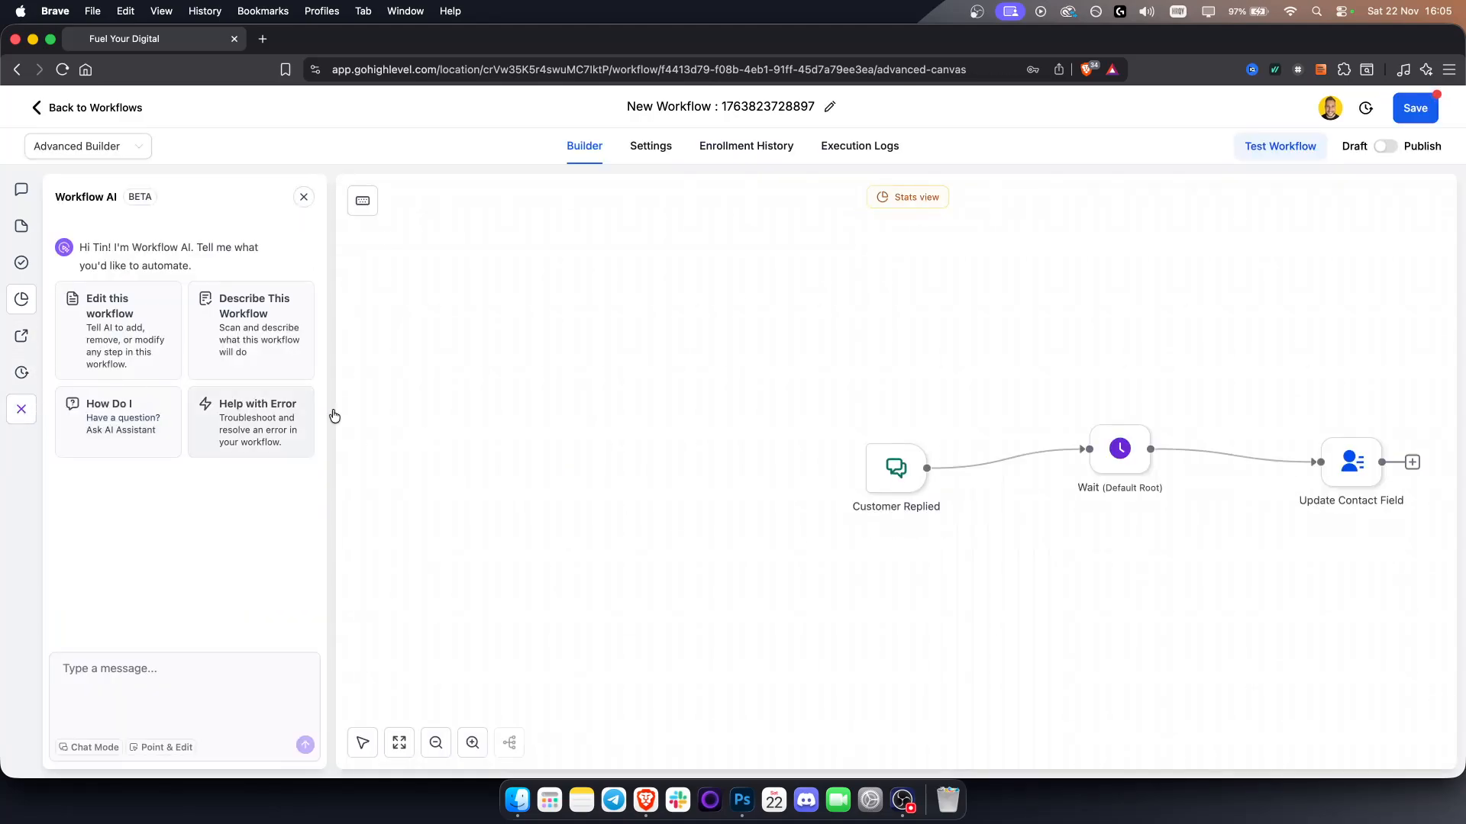
left_click_drag(884, 594, 517, 539)
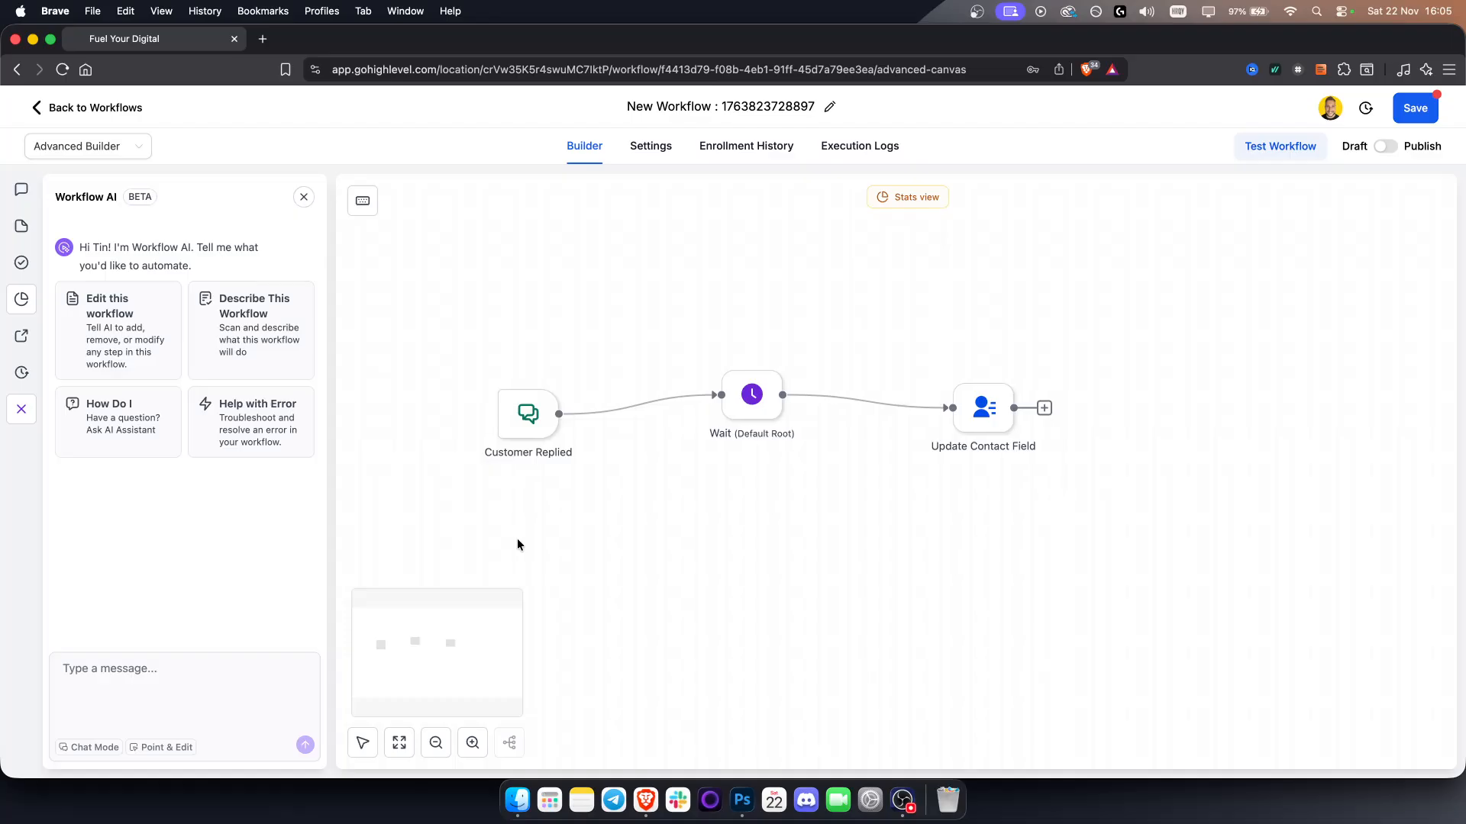
left_click(139, 336)
Inspect the Customer Replied trigger settings, cancel them, and close the Workflow AI panel
left_click(528, 413)
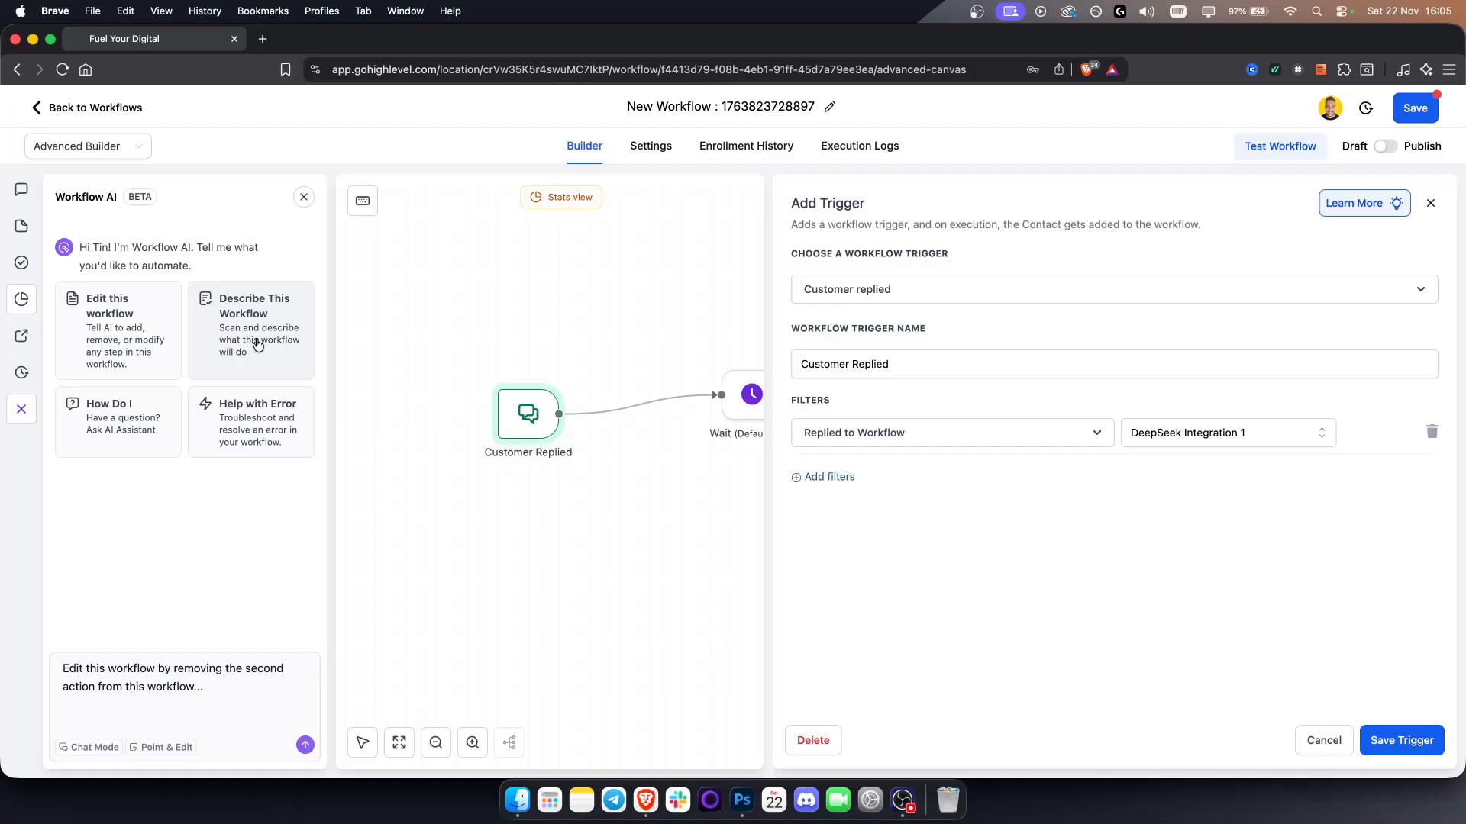
left_click(1336, 752)
left_click_drag(1019, 500, 916, 513)
left_click(303, 197)
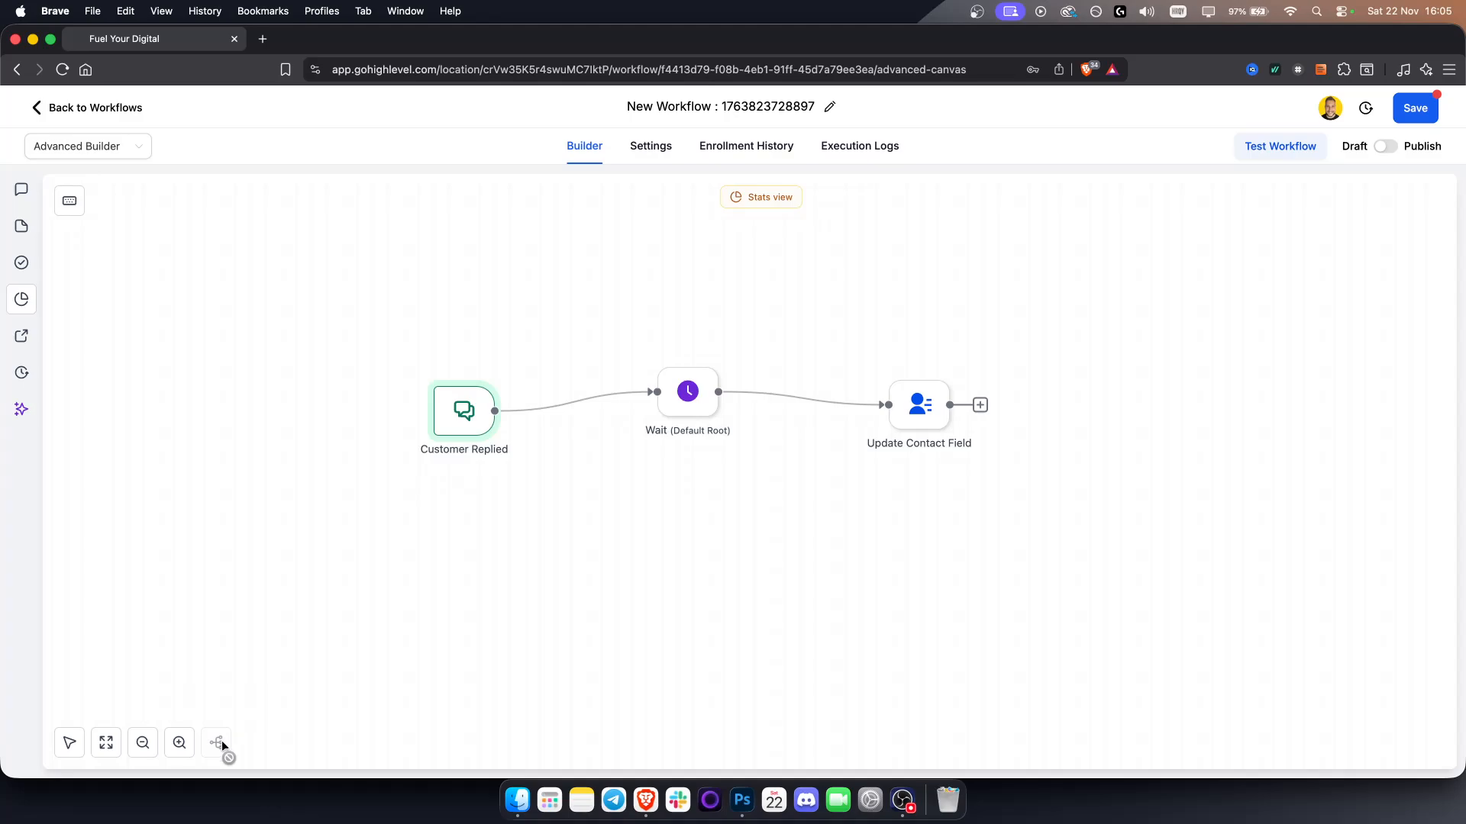
left_click(253, 706)
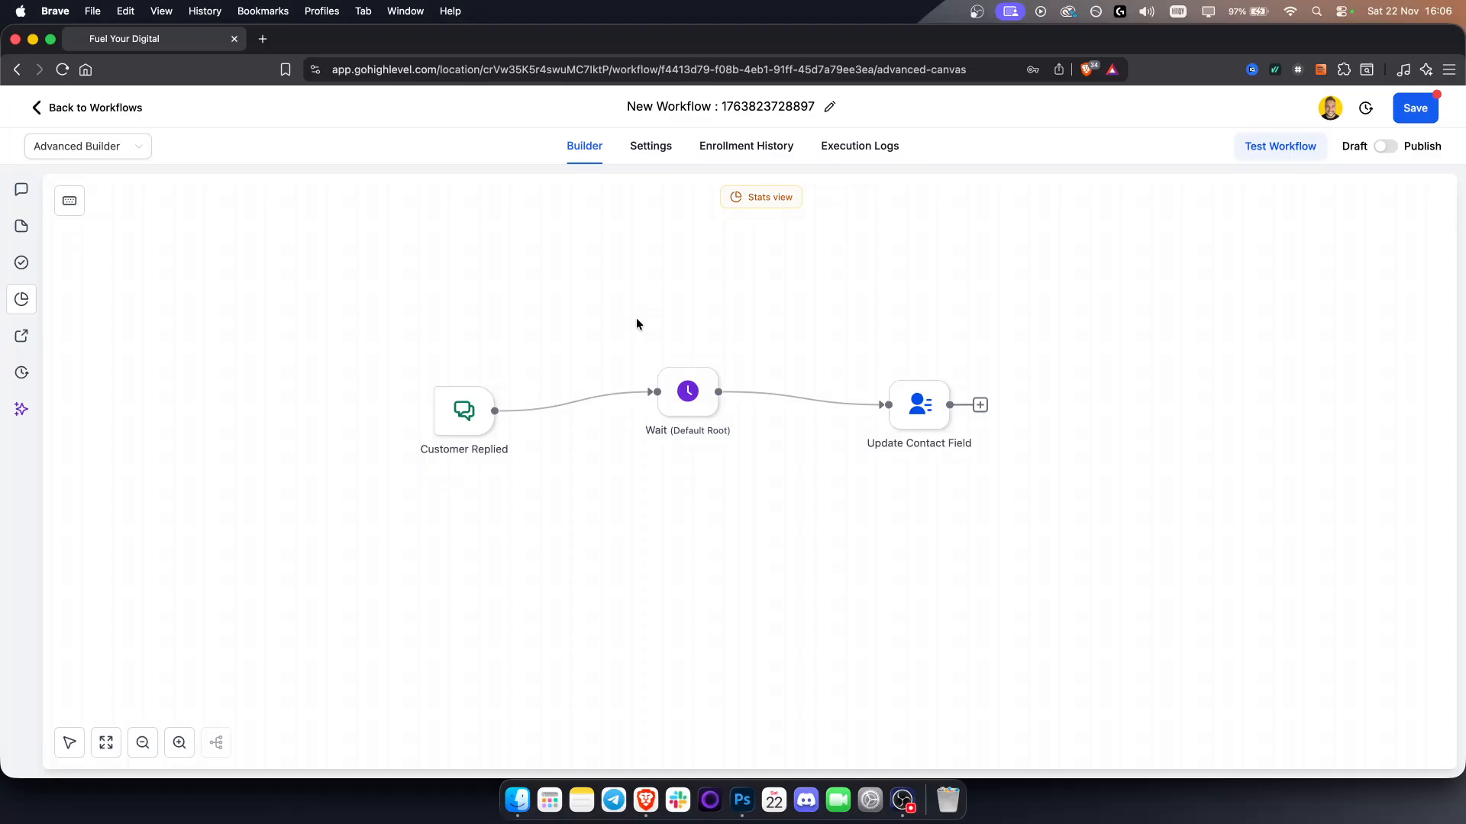
Inspect the settings of the Wait and Update Contact Field nodes without changing them
left_click(675, 389)
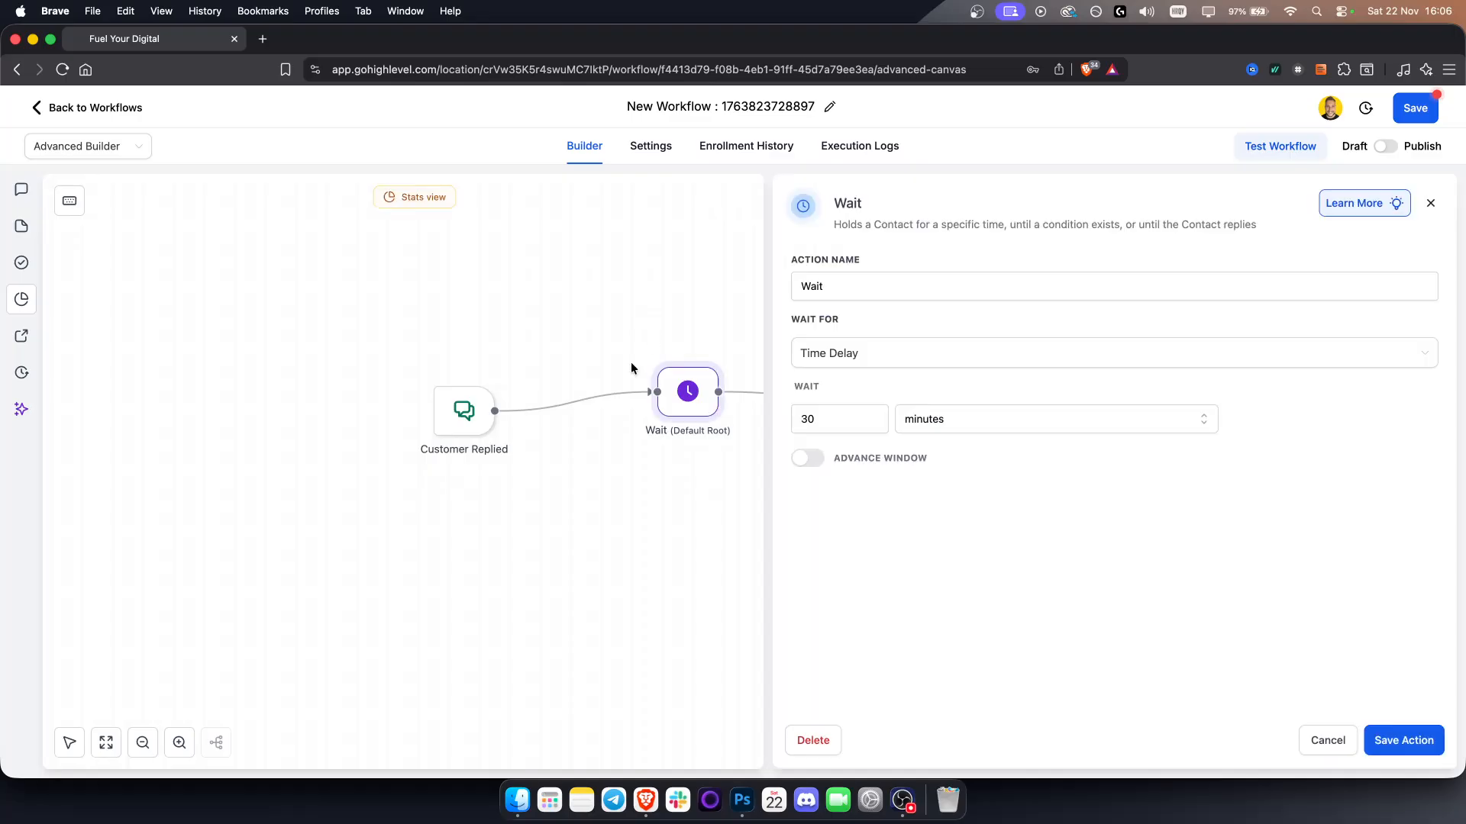
left_click(1430, 202)
left_click(930, 416)
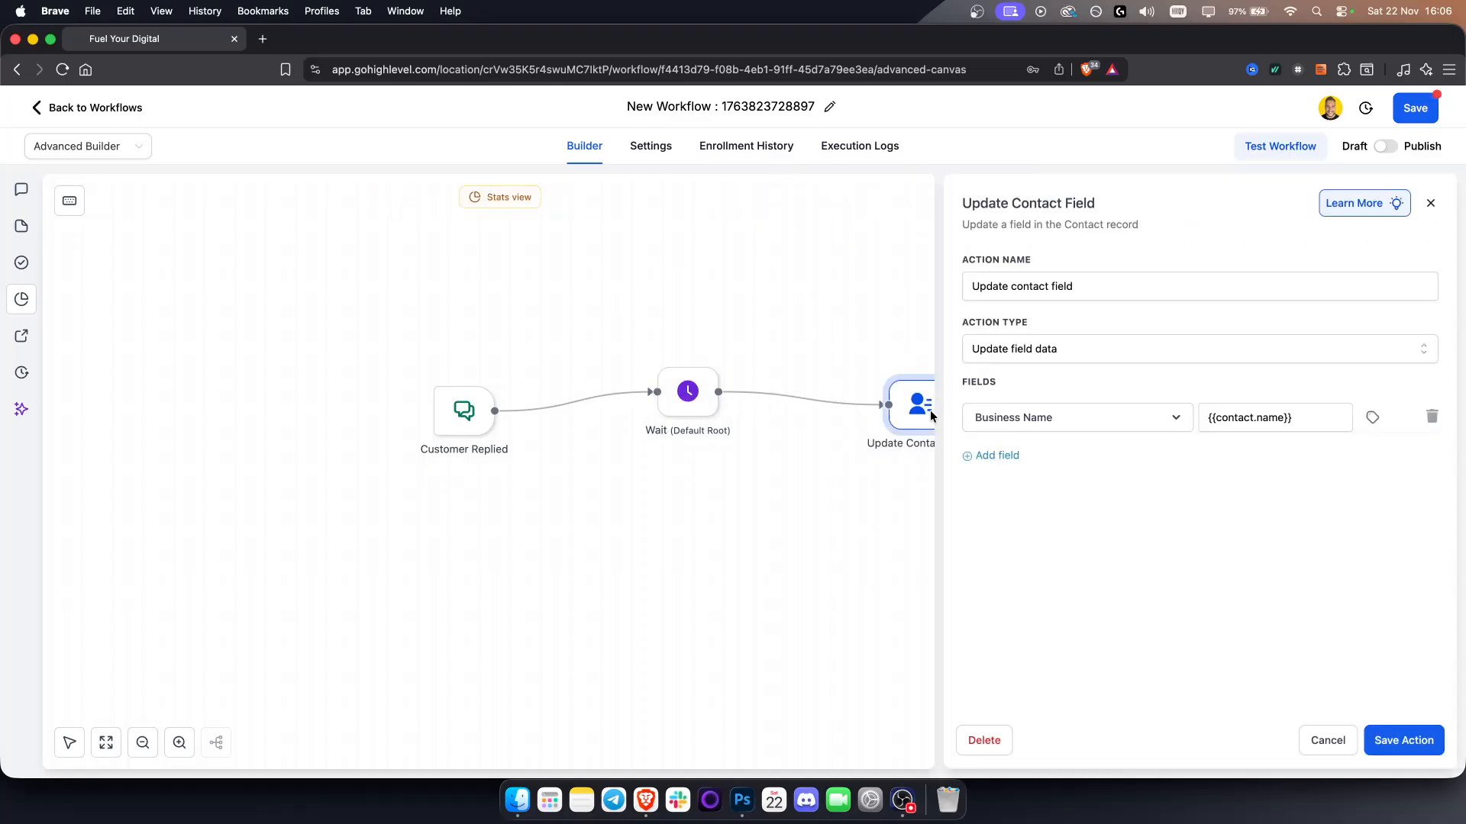
left_click(1431, 202)
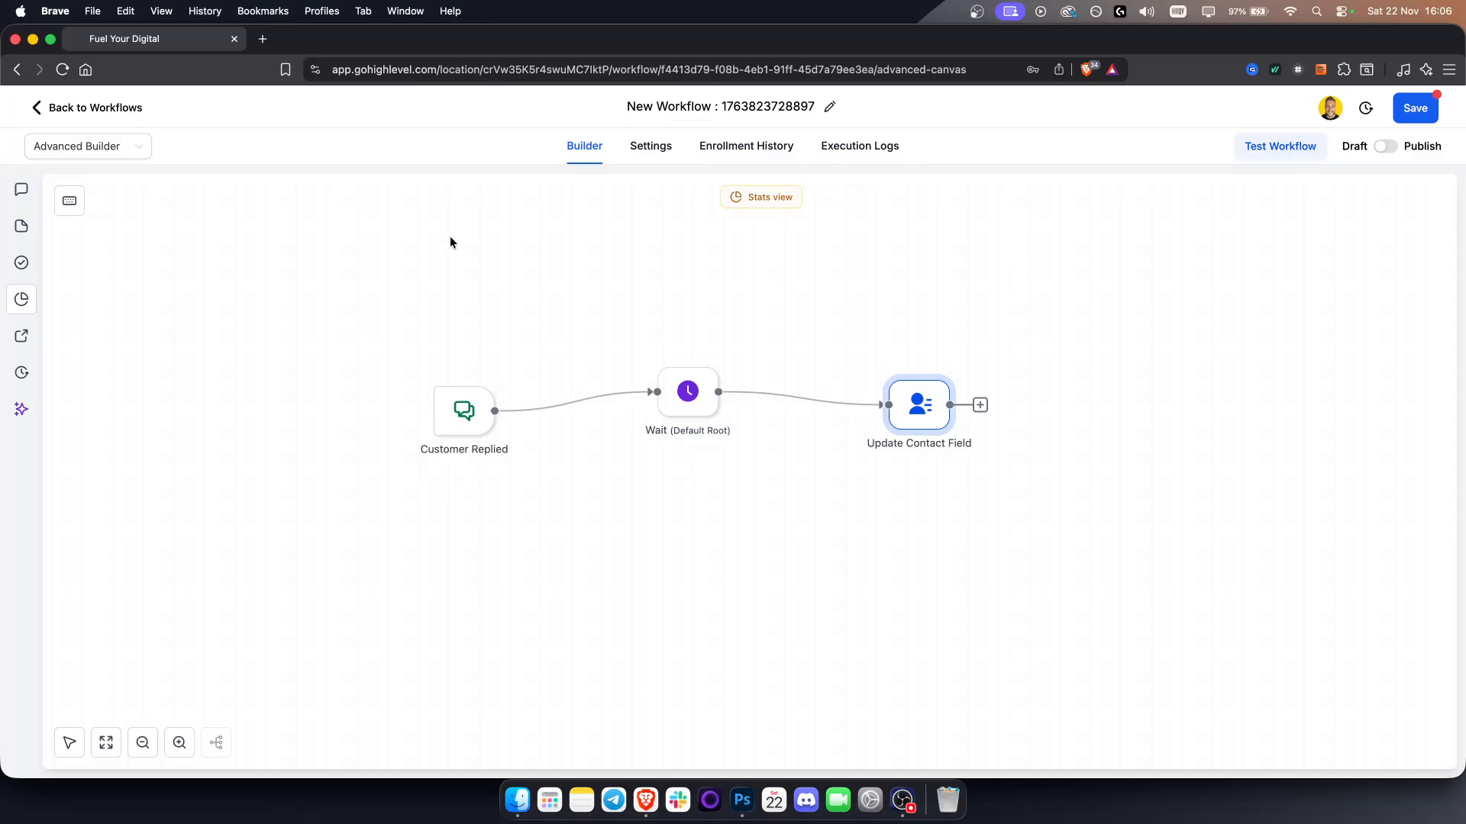
Leave the notes and stats views and nudge the Wait node slightly right and down
left_click(17, 193)
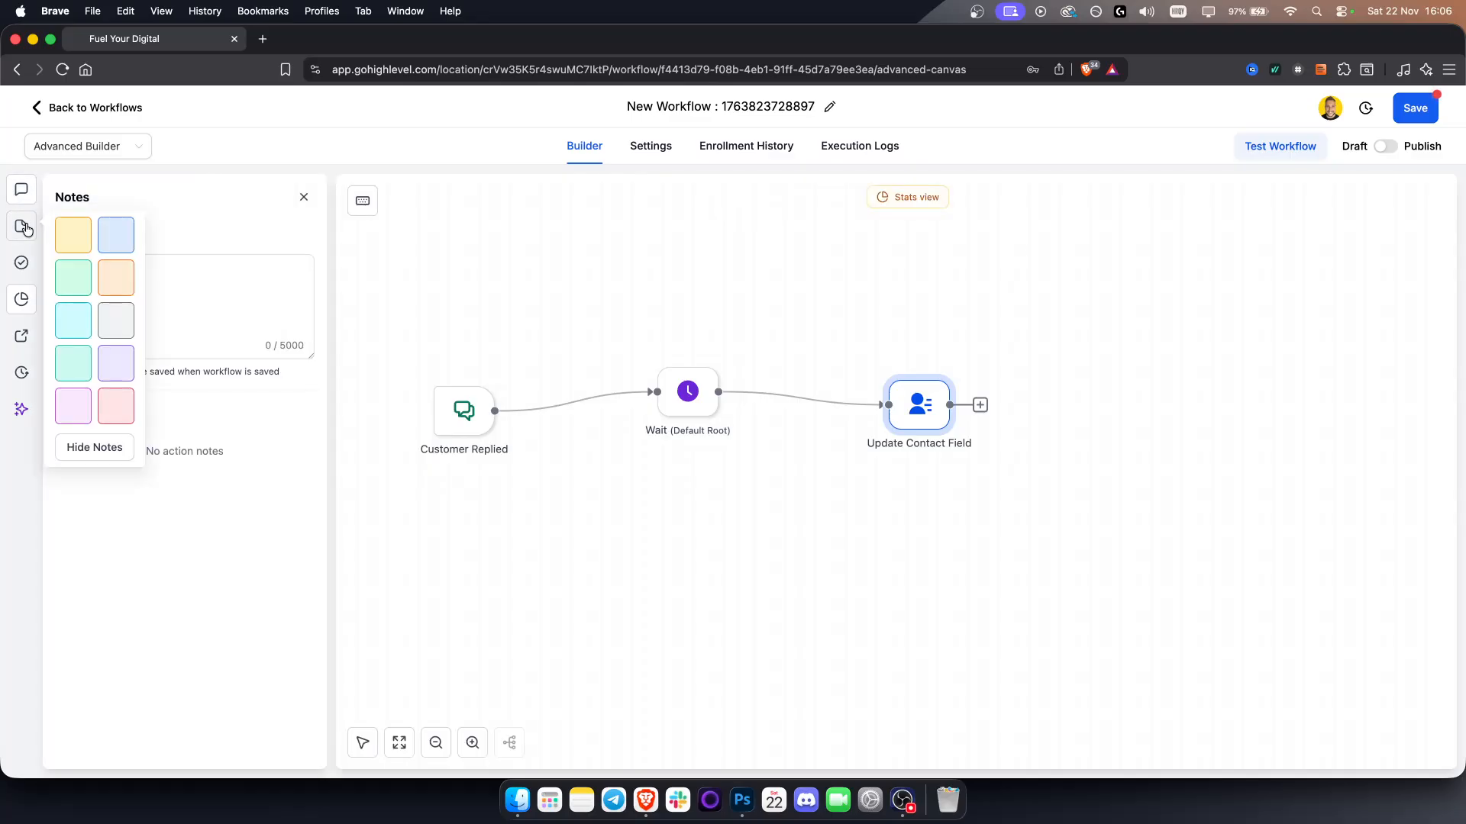
left_click(19, 298)
mouse_move(670, 409)
left_mouse_down()
mouse_move(694, 320)
mouse_move(746, 652)
mouse_move(588, 240)
mouse_move(794, 347)
mouse_move(685, 368)
mouse_move(689, 413)
left_mouse_up()
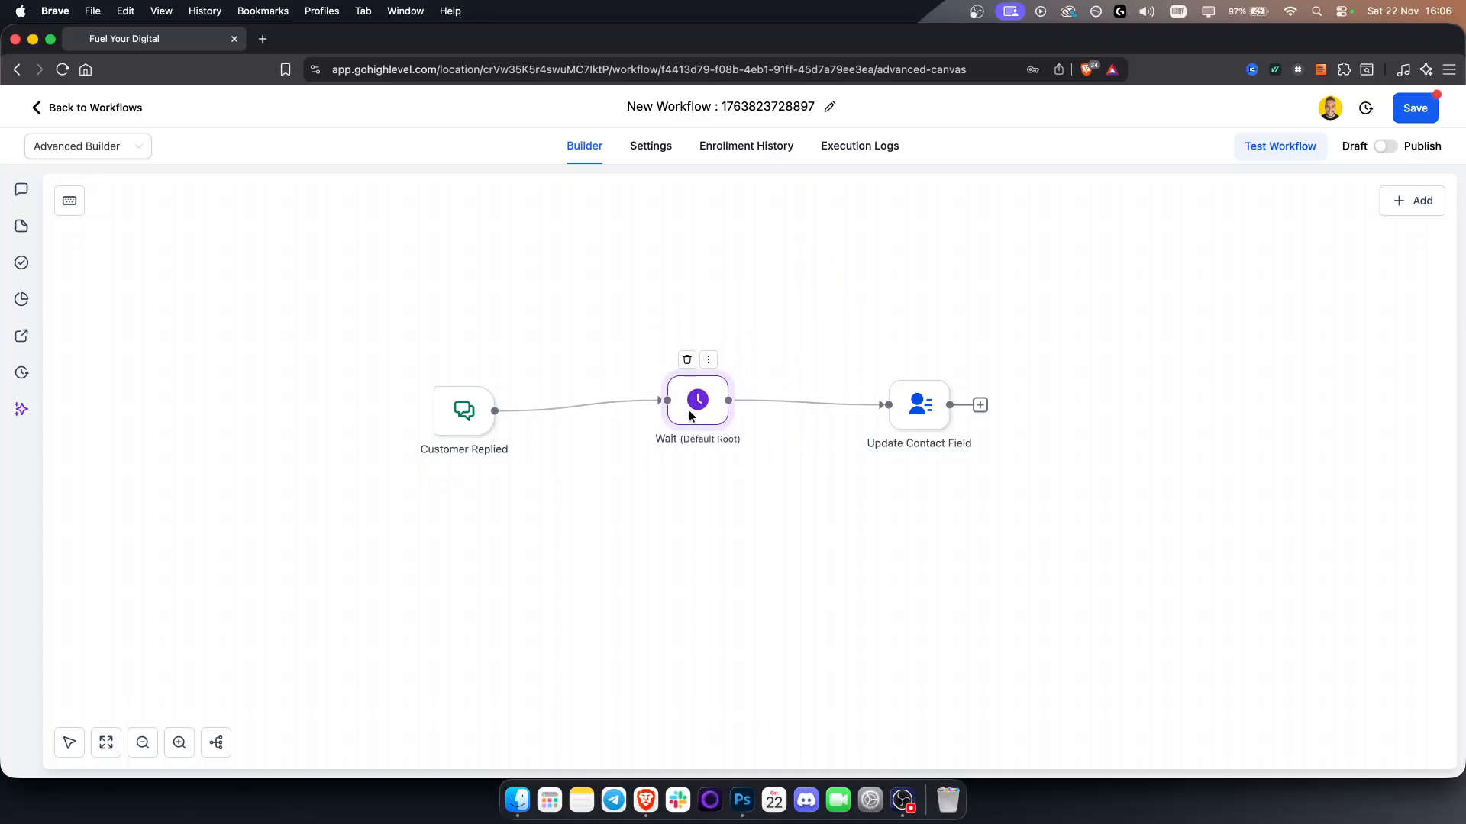